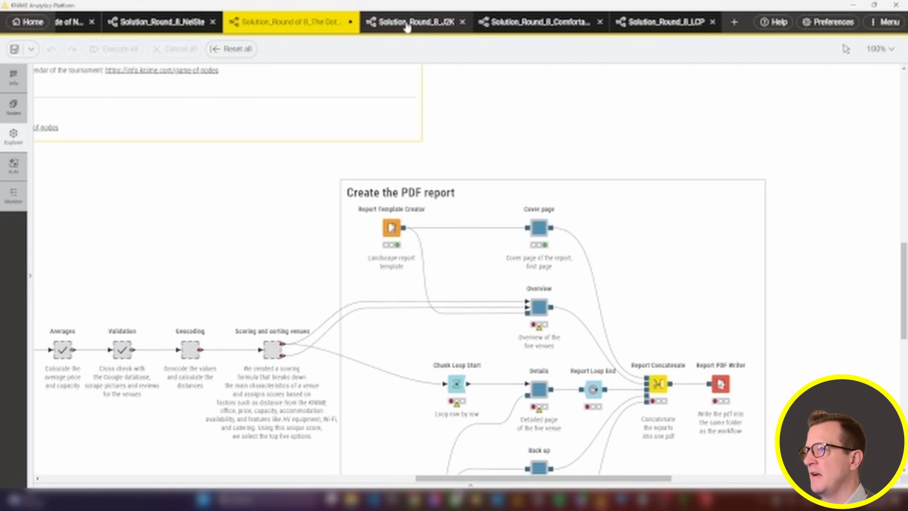
Step: Open the Solution_Round_8_J2K workflow and examine its Giskard LLM Scanner section and the AI for Event Venue report section
left_click(407, 24)
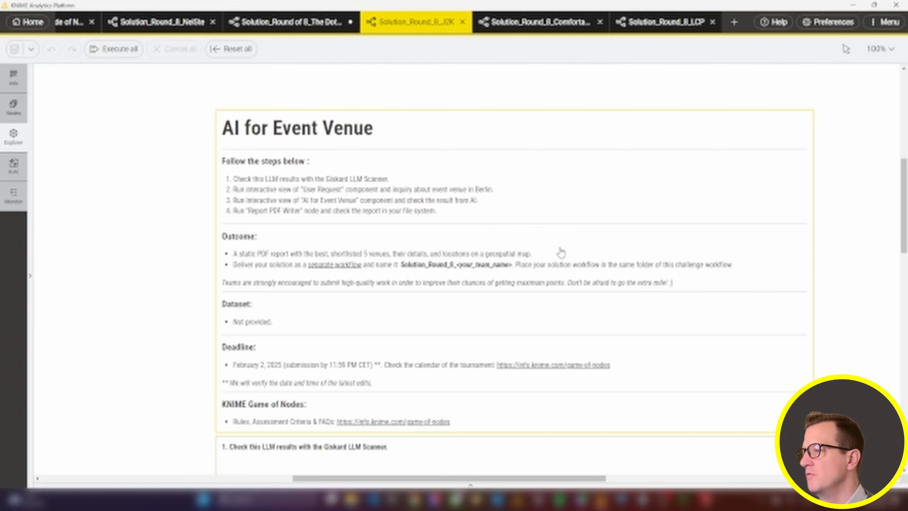
scroll(561, 253, "down", 10)
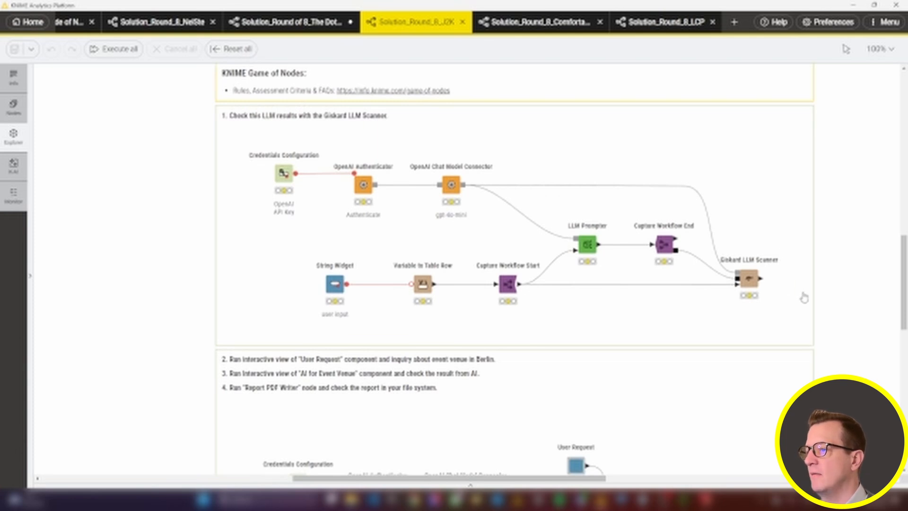
scroll(781, 297, "down", 5)
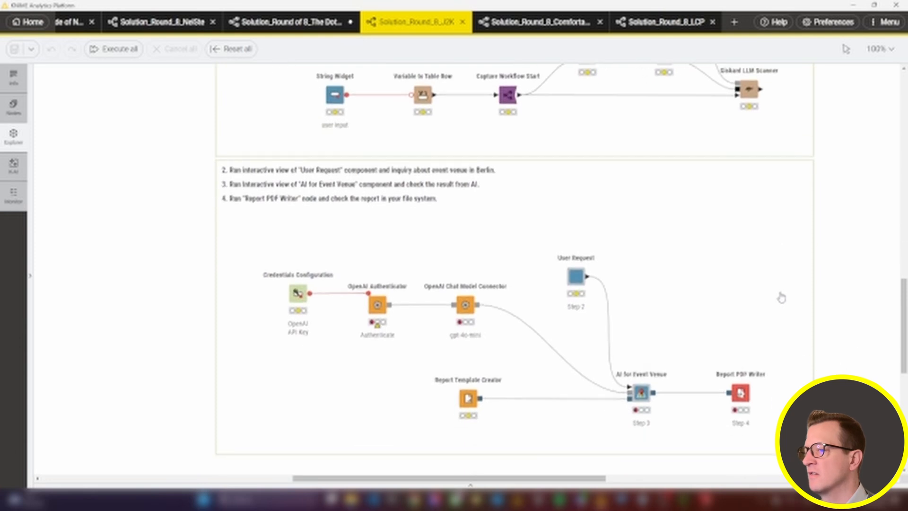
scroll(781, 297, "down", 1)
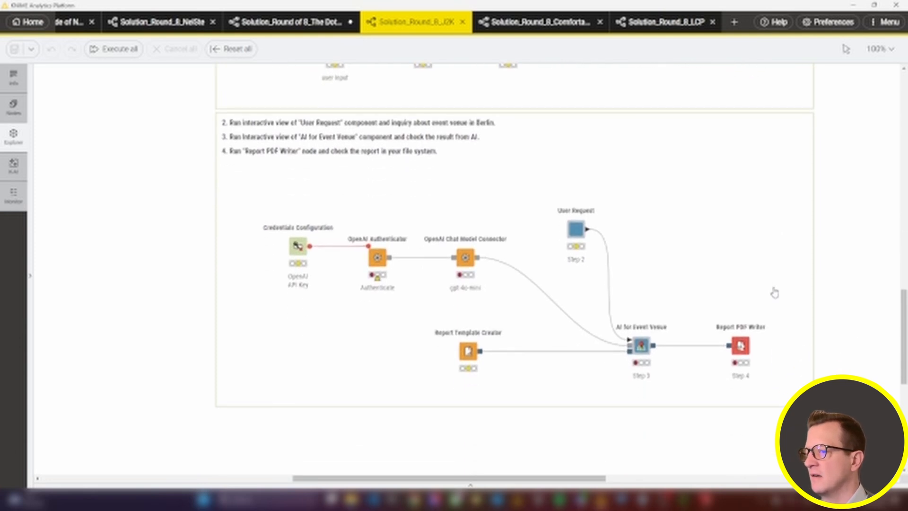
Step: Switch to PDF-XChange Editor and read team J2K's AI for Event Venue report, from the venue list through the cost-benefit analysis to the map view
left_click(670, 315)
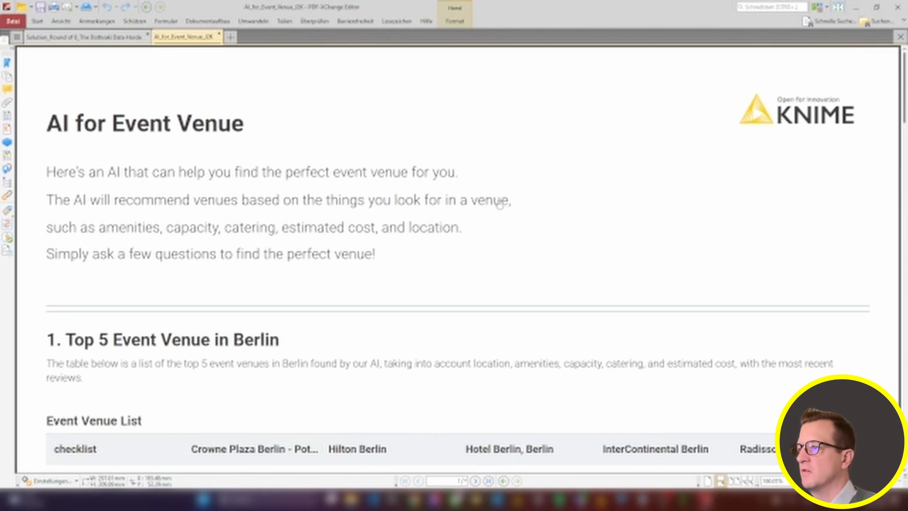
scroll(361, 185, "down", 4)
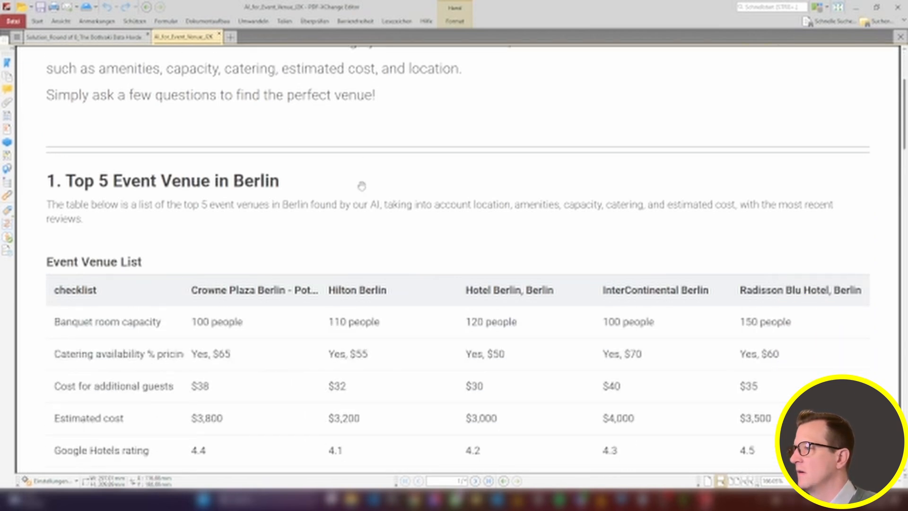
scroll(361, 185, "down", 1)
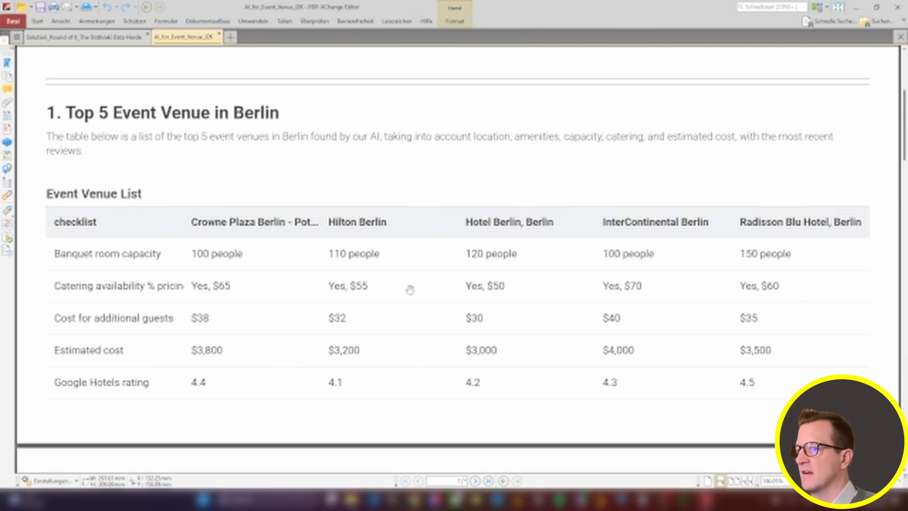
scroll(475, 285, "down", 8)
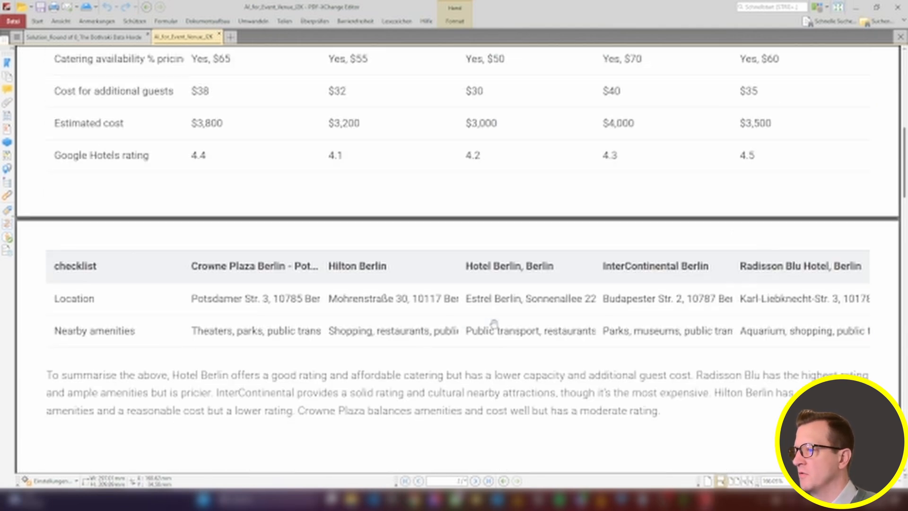
scroll(520, 289, "down", 3)
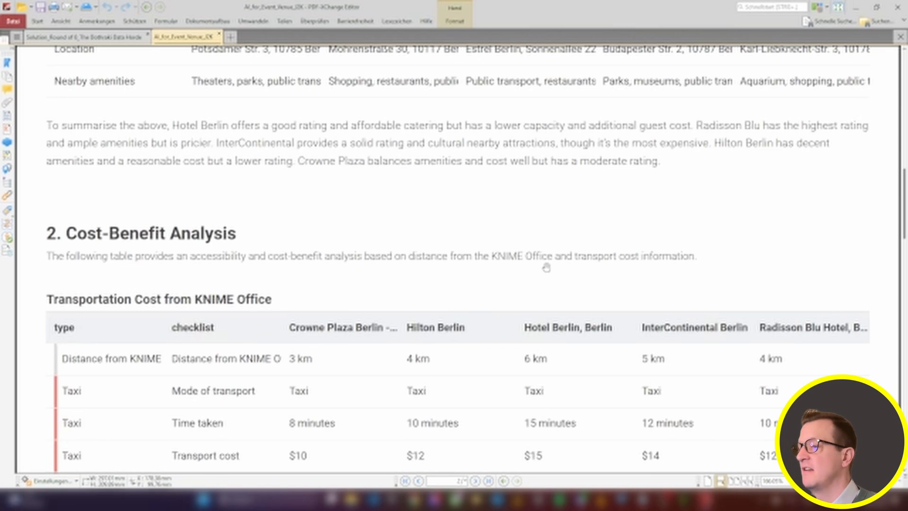
scroll(546, 268, "down", 4)
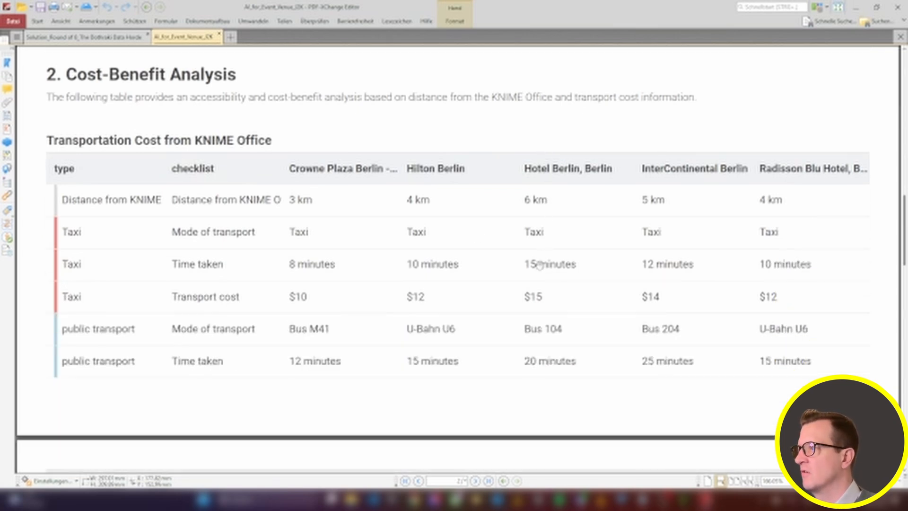
scroll(468, 236, "down", 6)
scroll(457, 246, "down", 15)
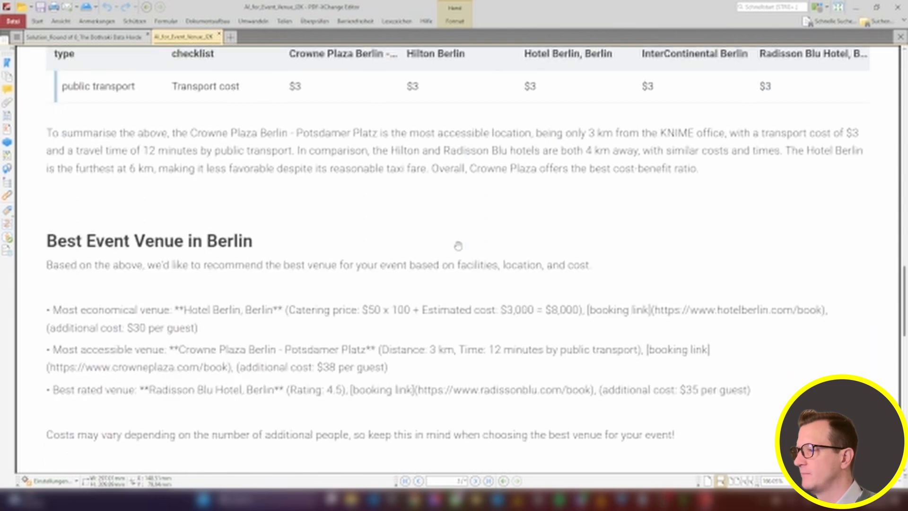
scroll(458, 260, "down", 3)
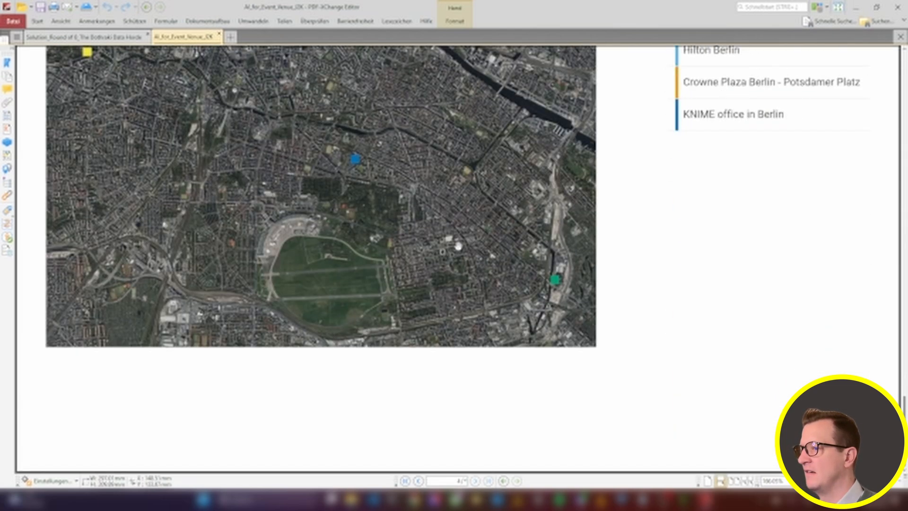
scroll(458, 259, "up", 4)
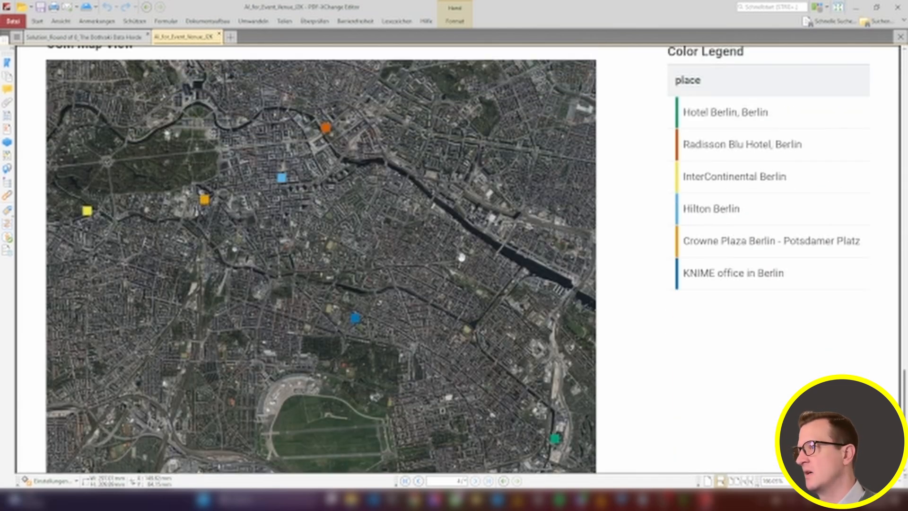
Step: Bring up The Dothraki Data Horde's PDF report and go back through the venue details to the TOP5 comparison overview page
left_click(97, 41)
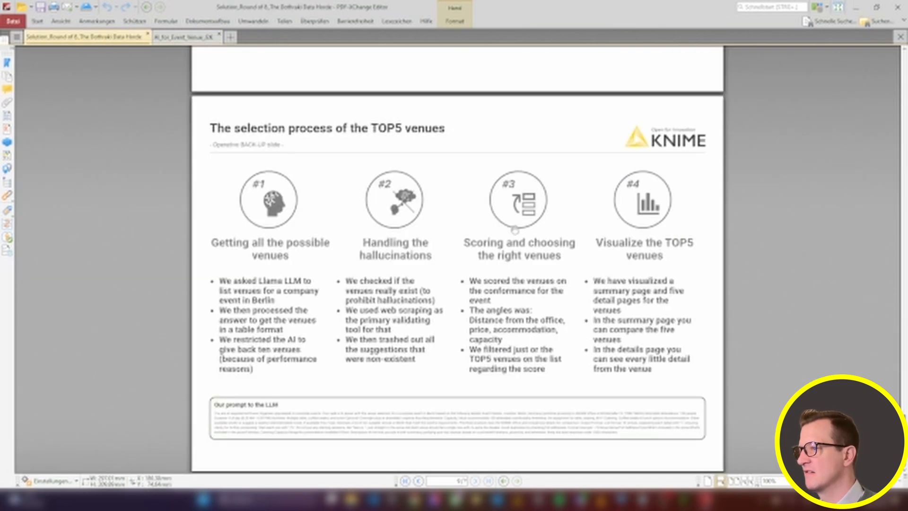
scroll(514, 231, "up", 20)
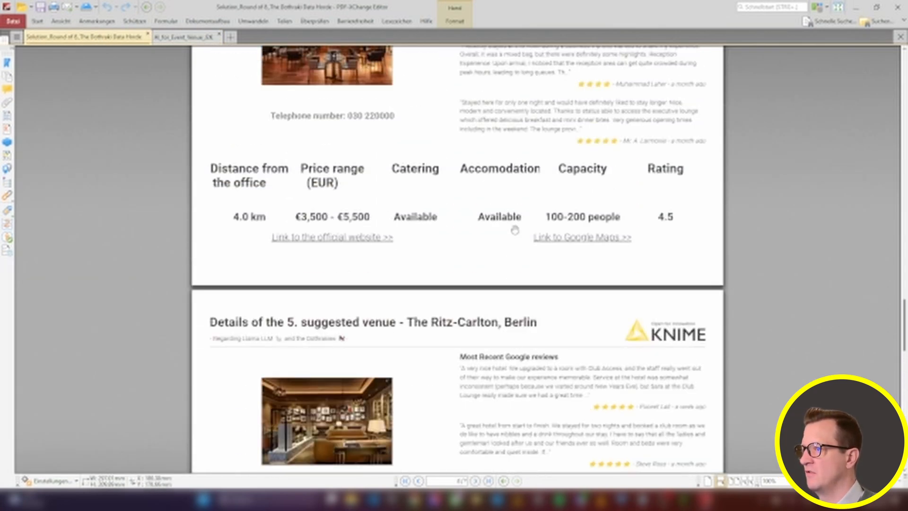
scroll(515, 231, "up", 20)
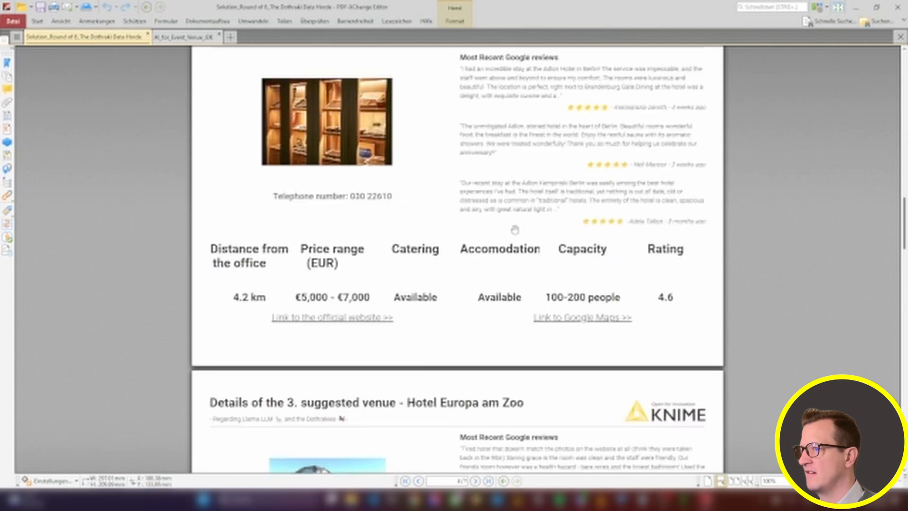
scroll(514, 230, "up", 20)
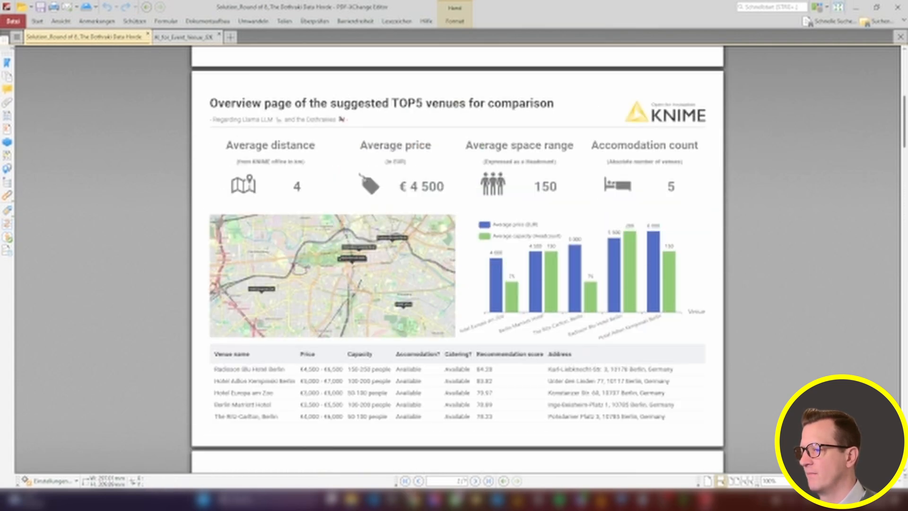
Step: Switch to the browser, return to the Round of 8 community voting post, and vote for The Dothraki Data Horde in Group 1
left_click(415, 502)
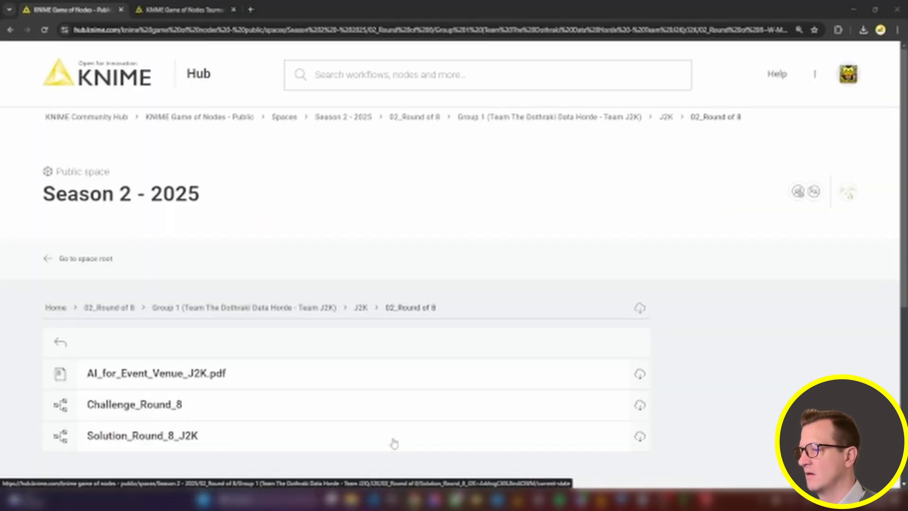
left_click(9, 31)
left_click(9, 31)
left_click(10, 31)
left_click(9, 31)
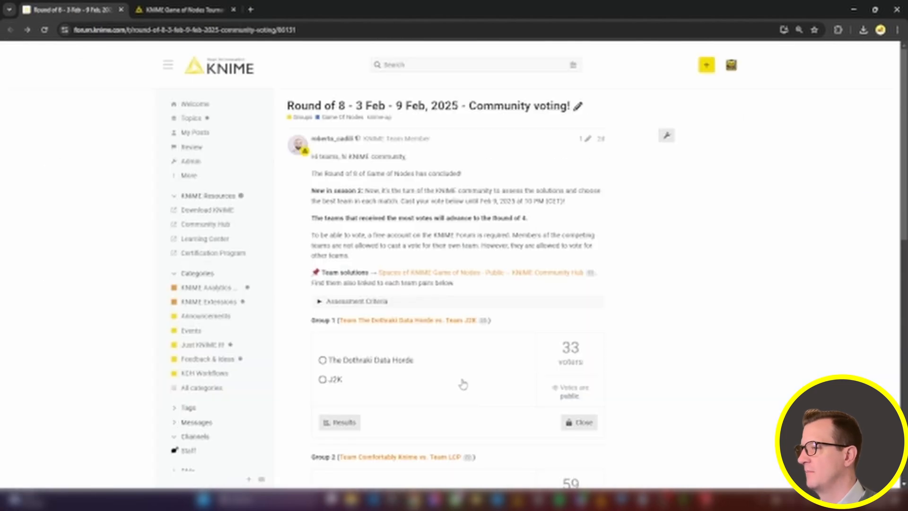
scroll(425, 331, "down", 2)
left_click(389, 266)
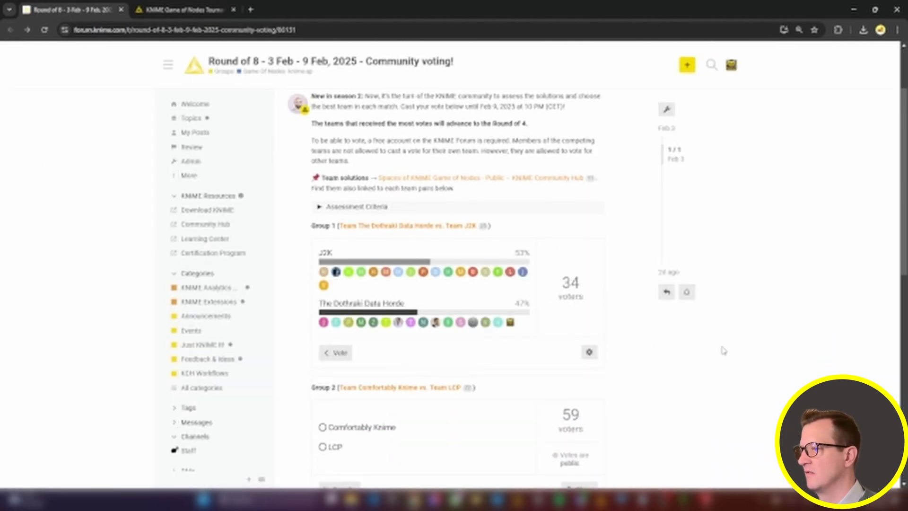
scroll(727, 350, "down", 4)
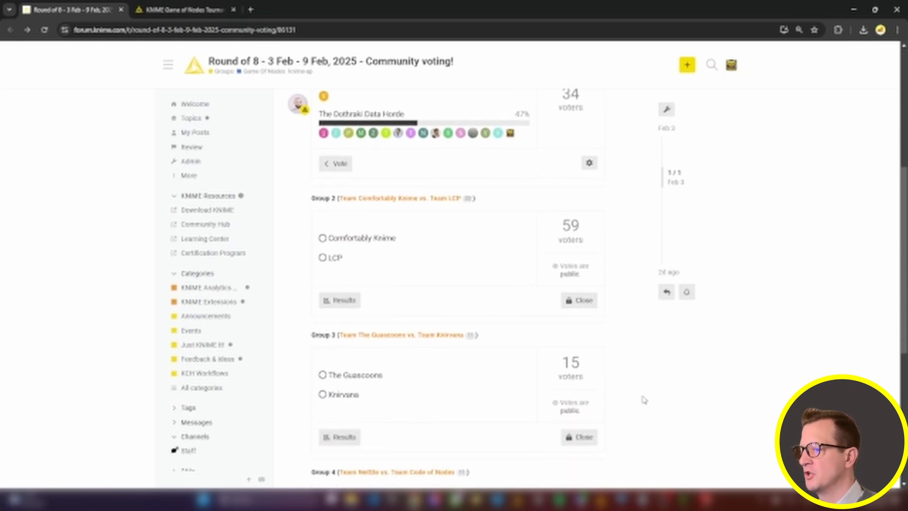
Step: Switch to KNIME Analytics Platform and examine team Comfortably Knime's ad-click workflow from pre-processing through over-sampling, training and model evaluation to the report nodes
key("alt+Tab")
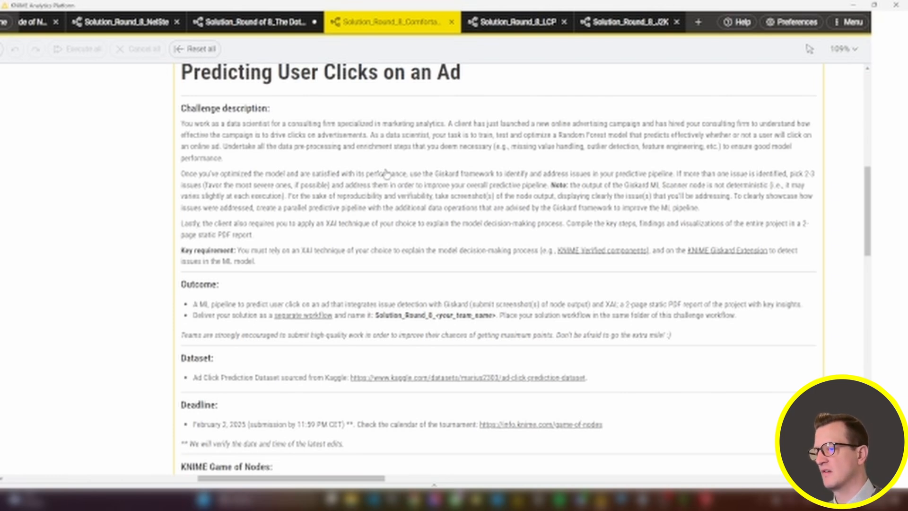
scroll(582, 211, "down", 10)
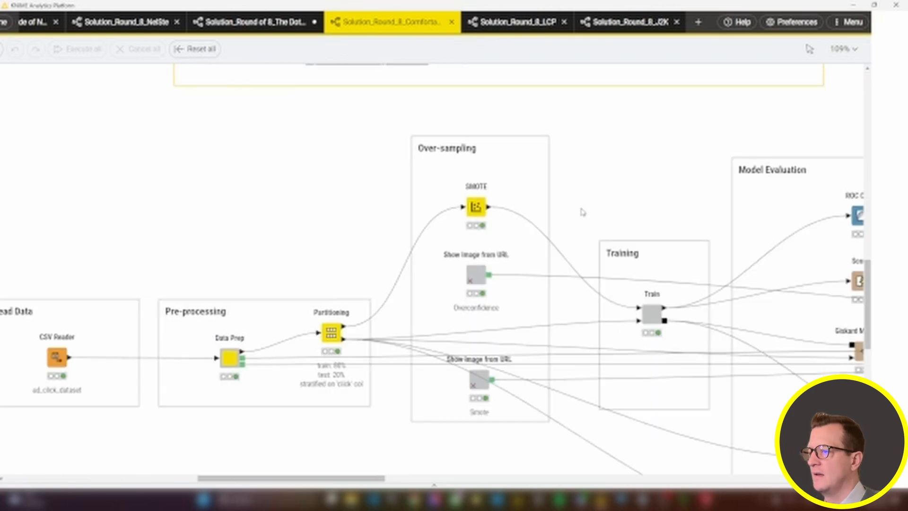
scroll(402, 440, "down", 3, "ctrl")
scroll(425, 430, "right", 5)
scroll(441, 420, "down", 2)
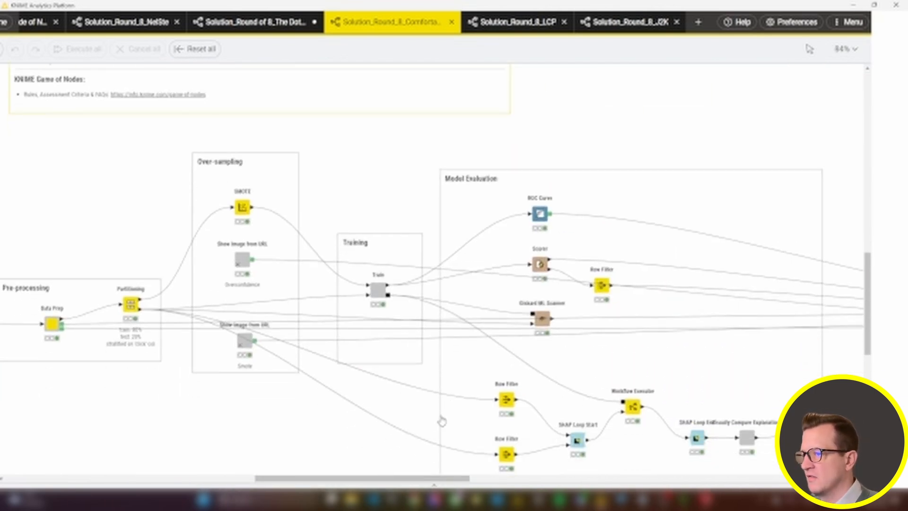
scroll(435, 480, "right", 5)
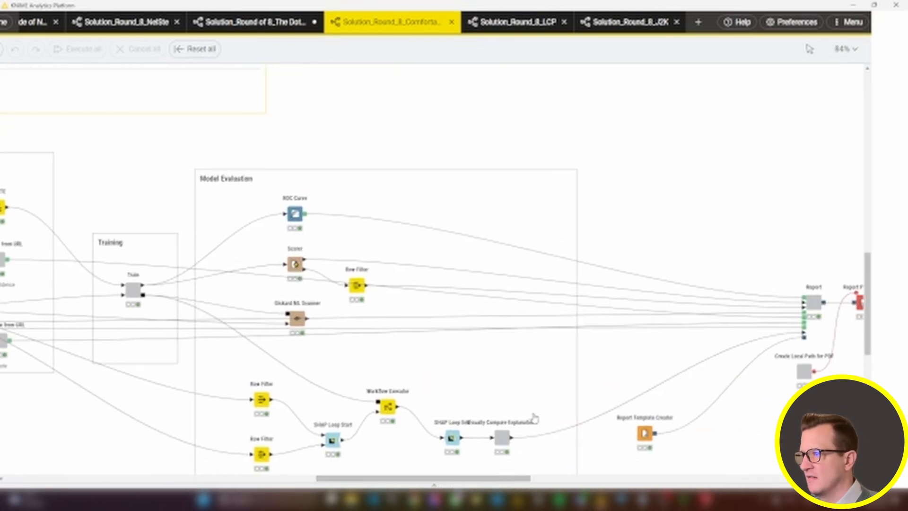
scroll(534, 417, "down", 2)
scroll(520, 477, "right", 5)
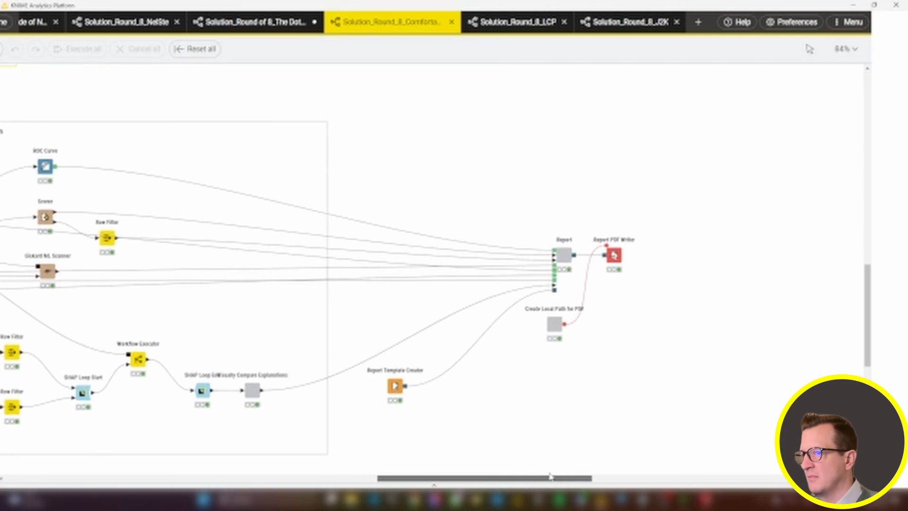
Step: Open the Report component's Ads Click Prediction view, enlarge it to full screen to inspect the performance tables and charts, and close it
scroll(549, 476, "right", 1)
double_click(554, 255)
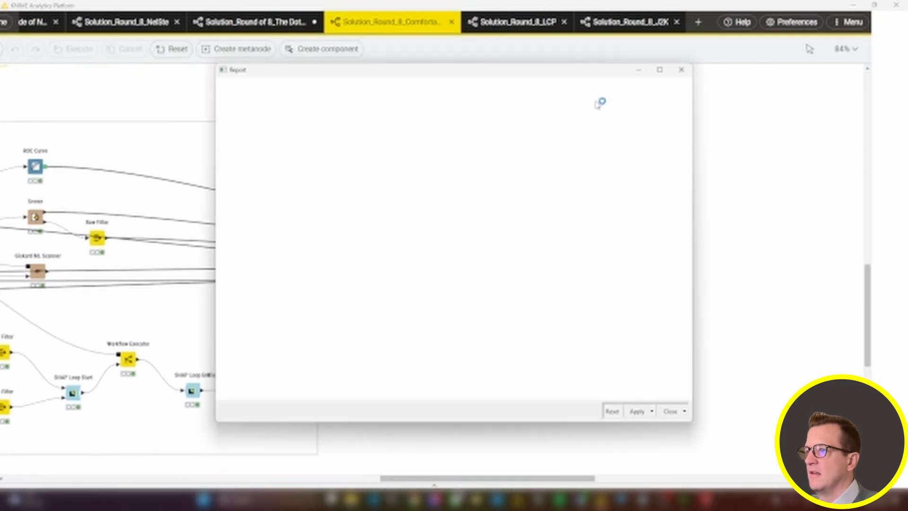
left_click_drag(557, 76, 531, 57)
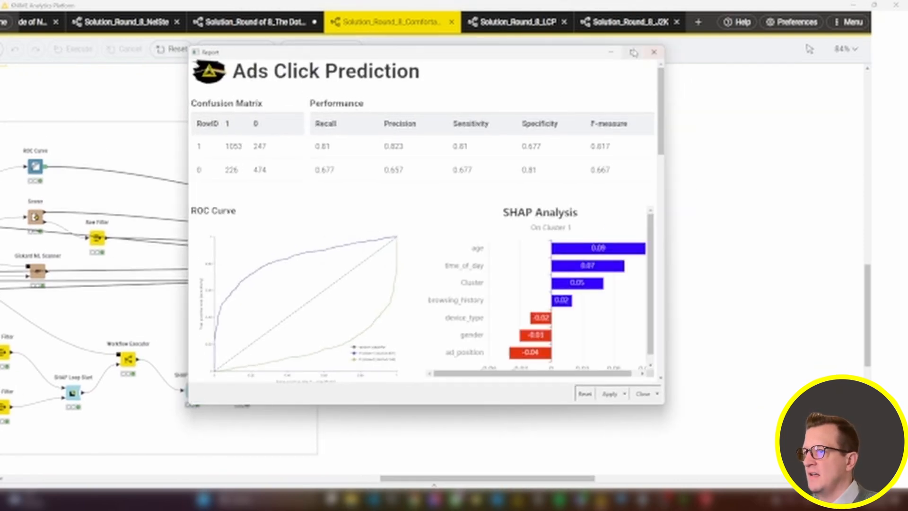
left_click(634, 52)
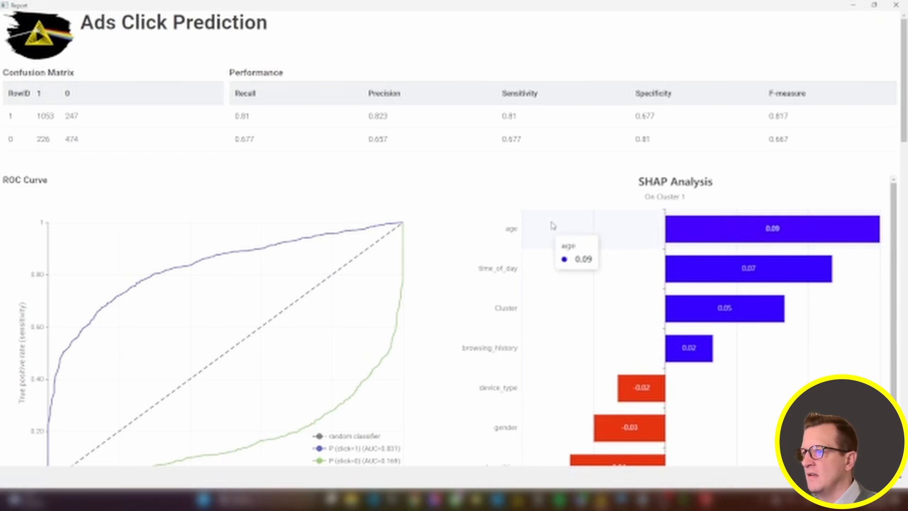
left_click_drag(903, 132, 898, 104)
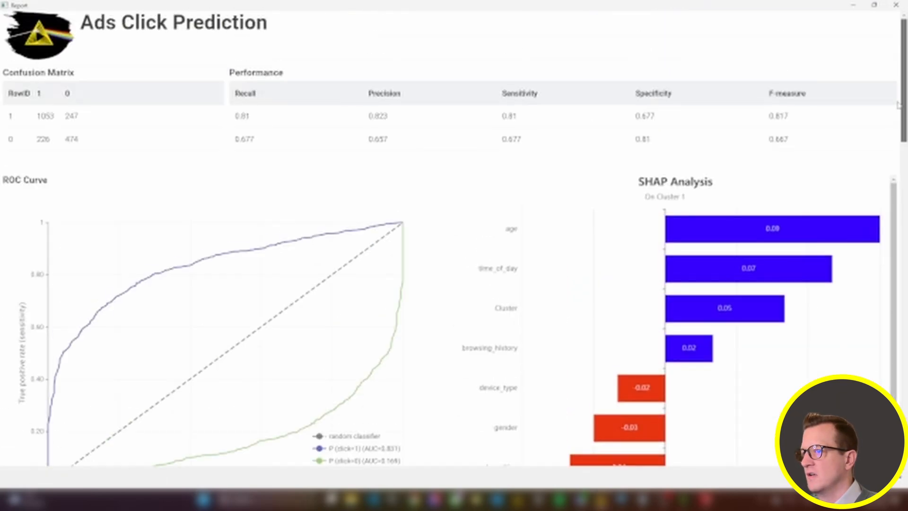
left_click(896, 6)
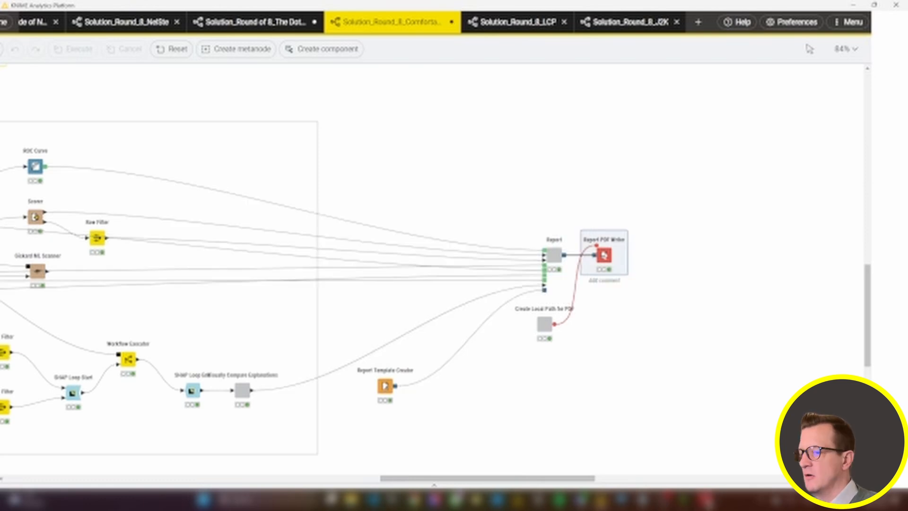
Step: Switch to PDF-XChange Editor and read the Ads Click Prediction report's Giskard ML Scanner findings on age and overconfidence
key("alt+Tab")
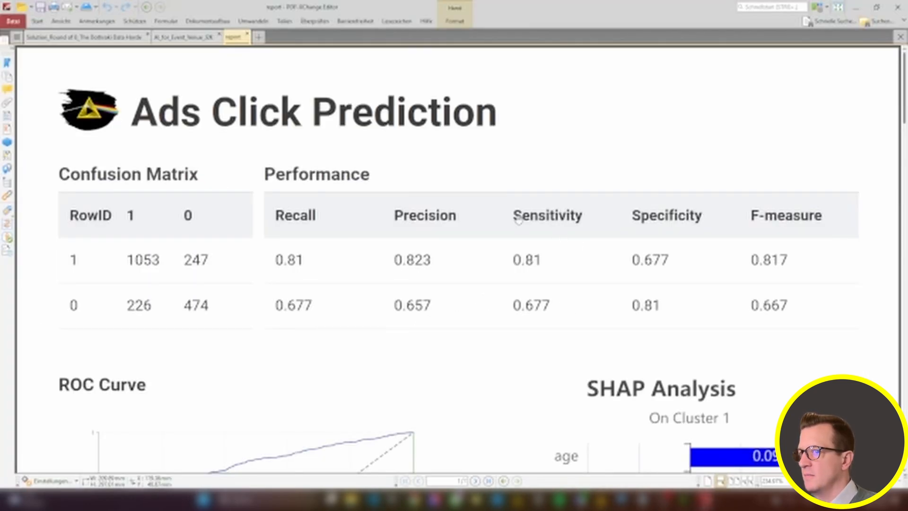
scroll(518, 217, "down", 2, "ctrl")
scroll(518, 218, "down", 8)
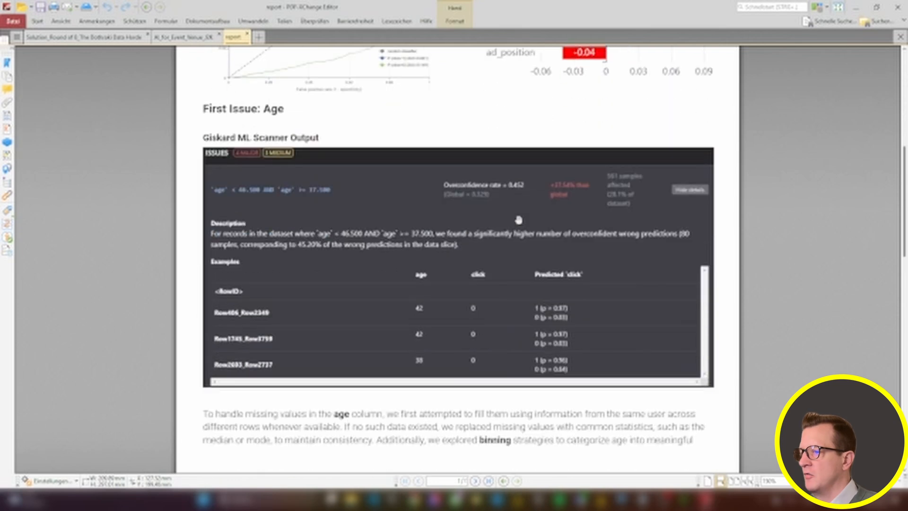
scroll(519, 219, "down", 6)
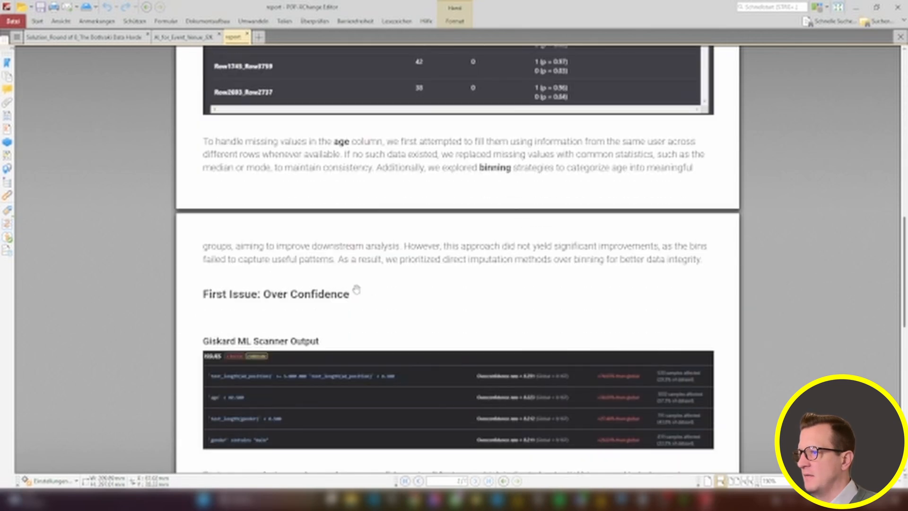
scroll(571, 274, "down", 3)
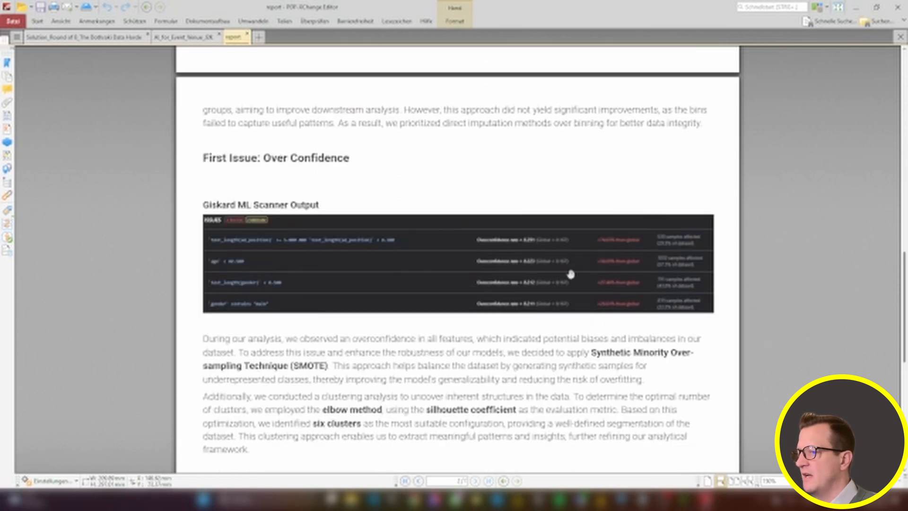
Step: Read the report's Over Confidence section, covering SMOTE over-sampling and the clustering analysis, and minimize the PDF editor
scroll(570, 274, "down", 5)
scroll(571, 274, "up", 2)
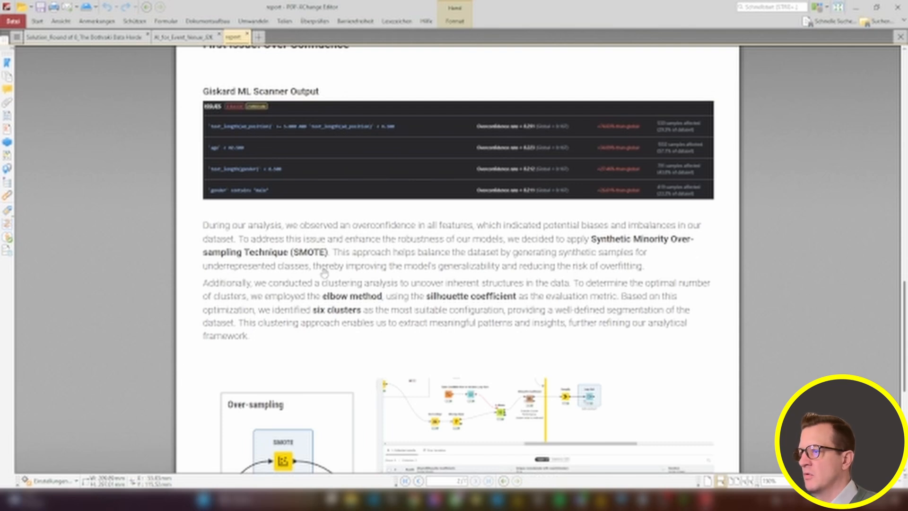
scroll(608, 299, "down", 6)
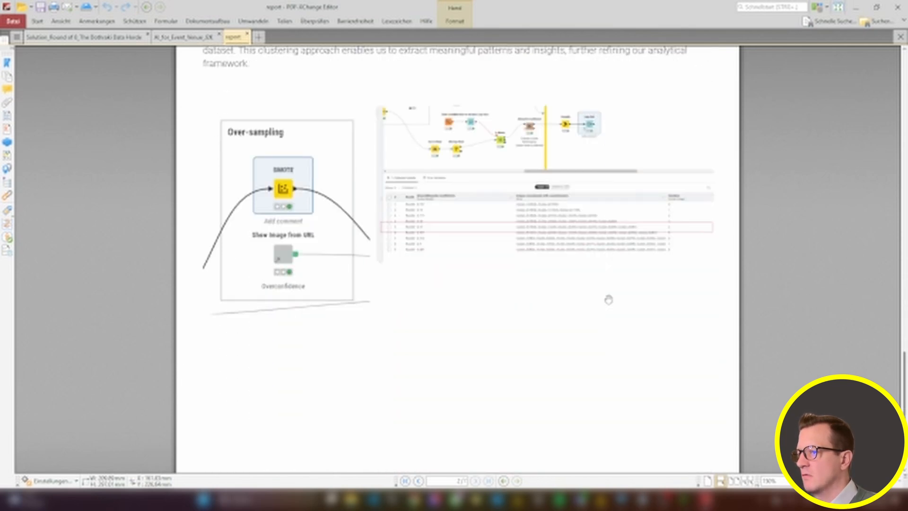
scroll(608, 299, "up", 9)
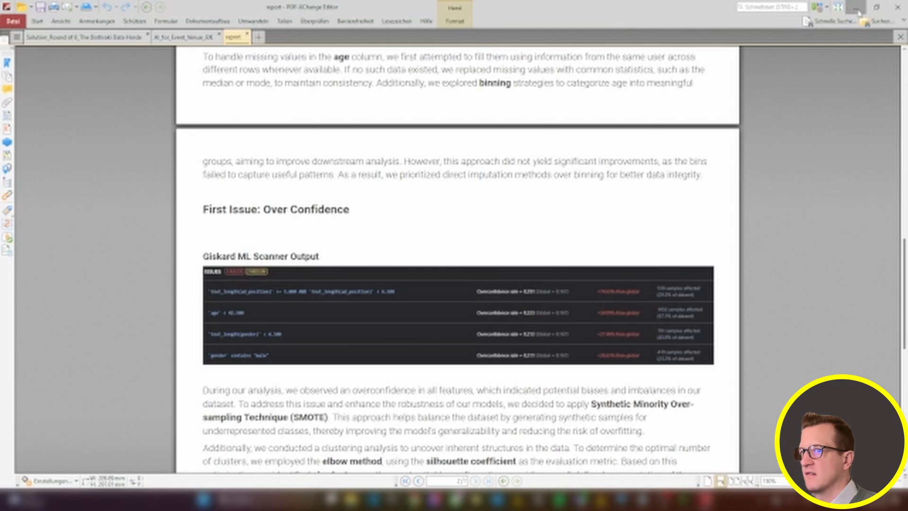
left_click(857, 8)
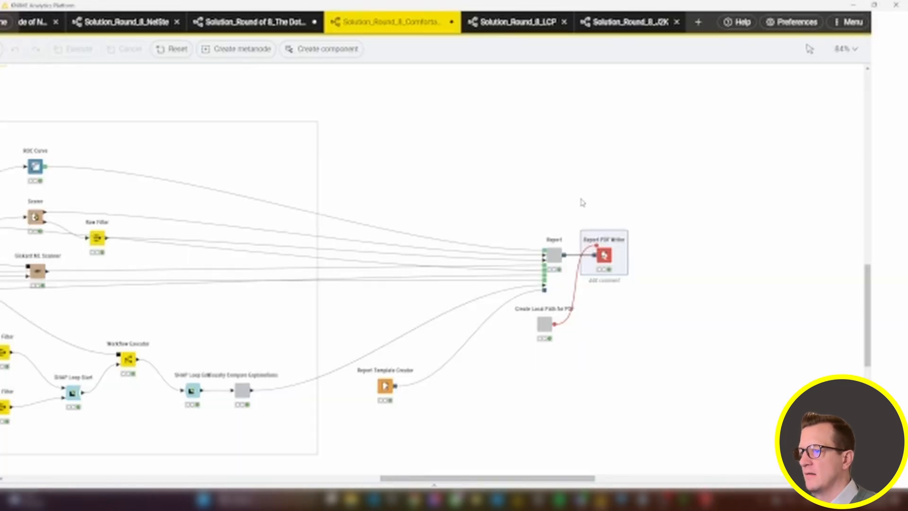
Step: Check the Group 2 matchup in the browser's community voting post, and switch back to KNIME Analytics Platform to team LCP's Round 8 solution workflow
mouse_move(413, 502)
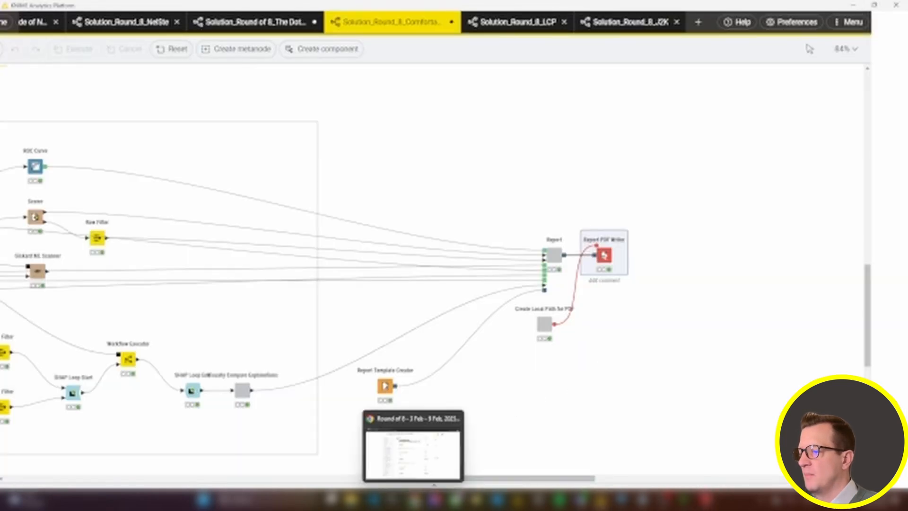
left_click(406, 452)
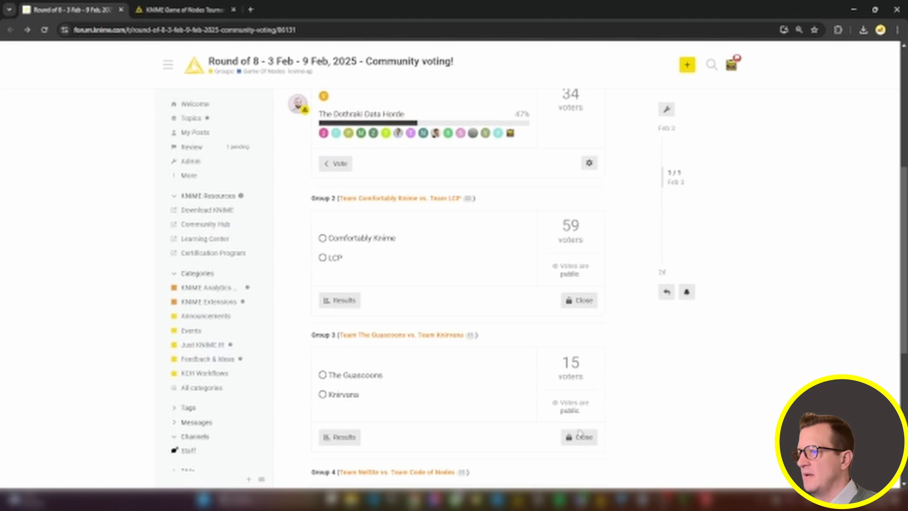
key("alt+Tab")
left_click(507, 24)
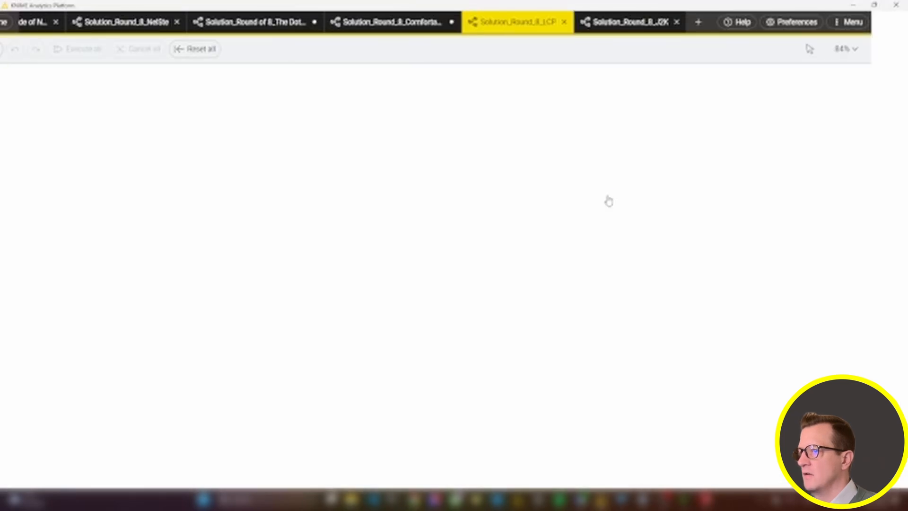
Step: Examine LCP's workflow across the report download, Initial Analyze, Giskard, XAI and After feedback sections
scroll(585, 349, "down", 5)
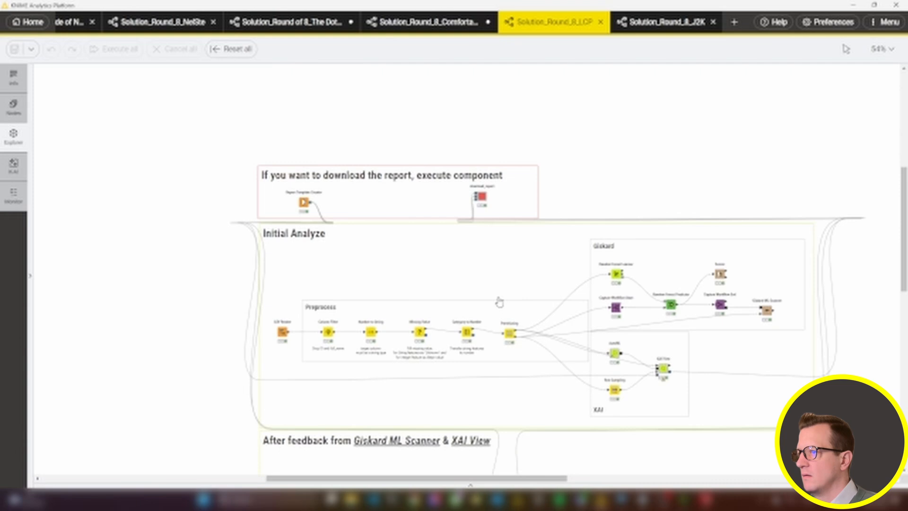
left_click(479, 196)
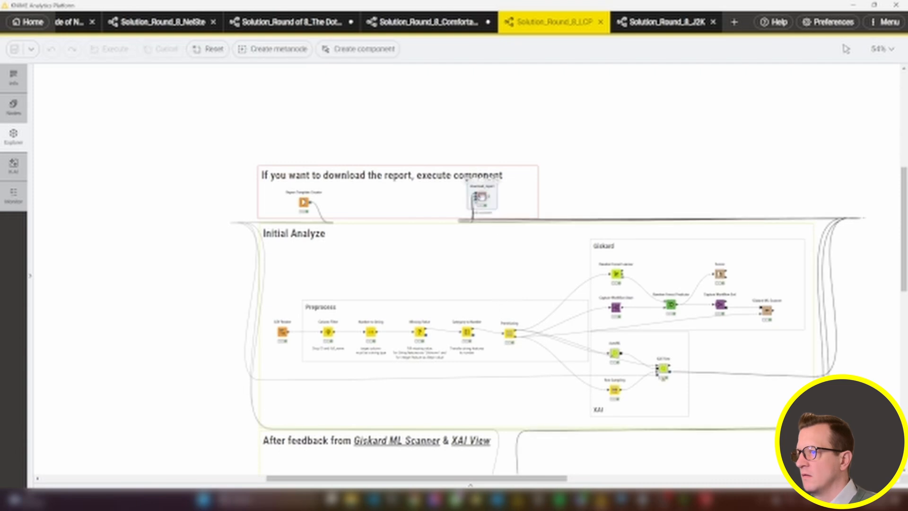
scroll(539, 369, "down", 5)
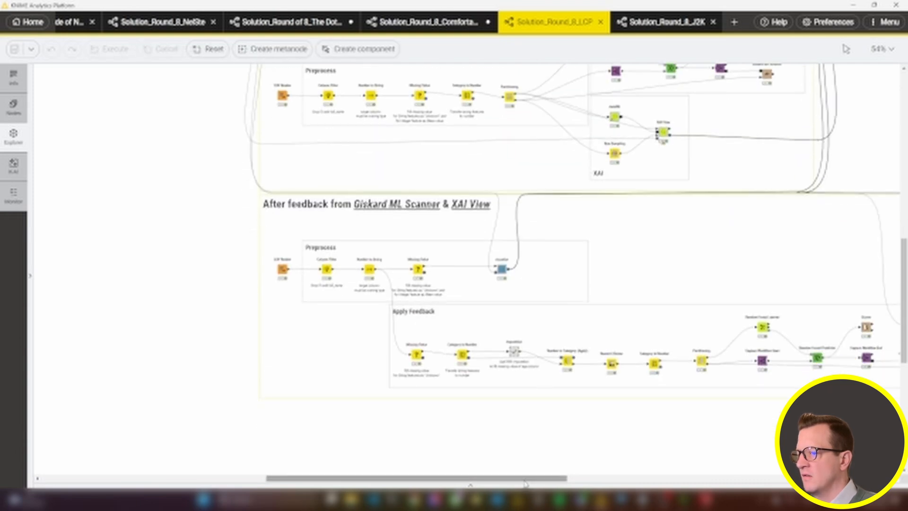
left_click_drag(514, 480, 541, 479)
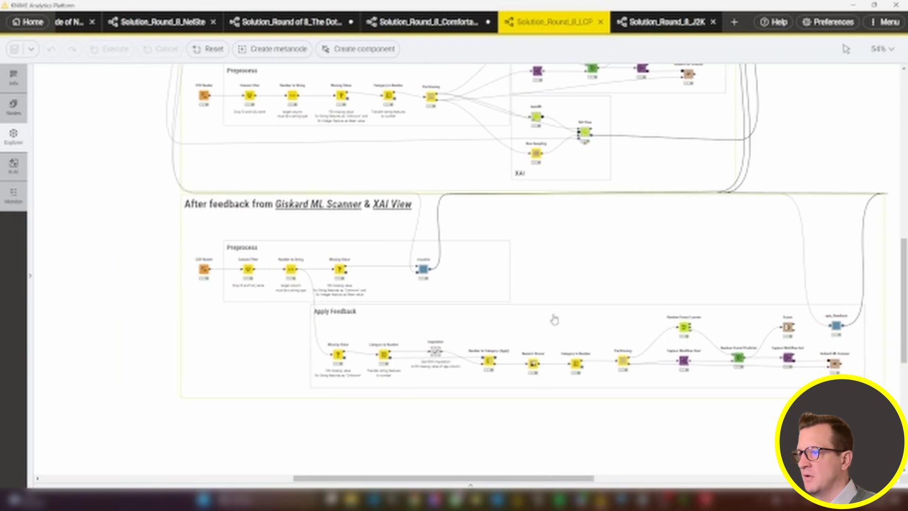
scroll(549, 345, "up", 4)
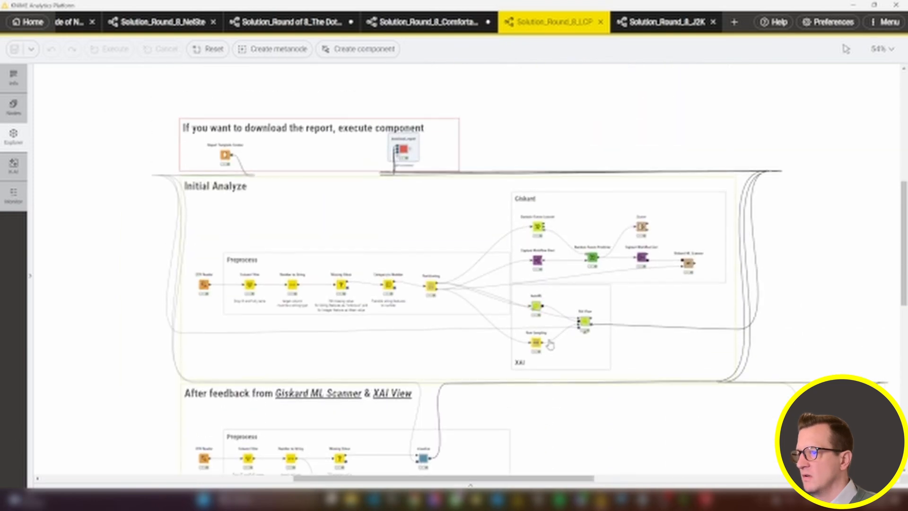
scroll(427, 290, "up", 2)
scroll(489, 348, "down", 2)
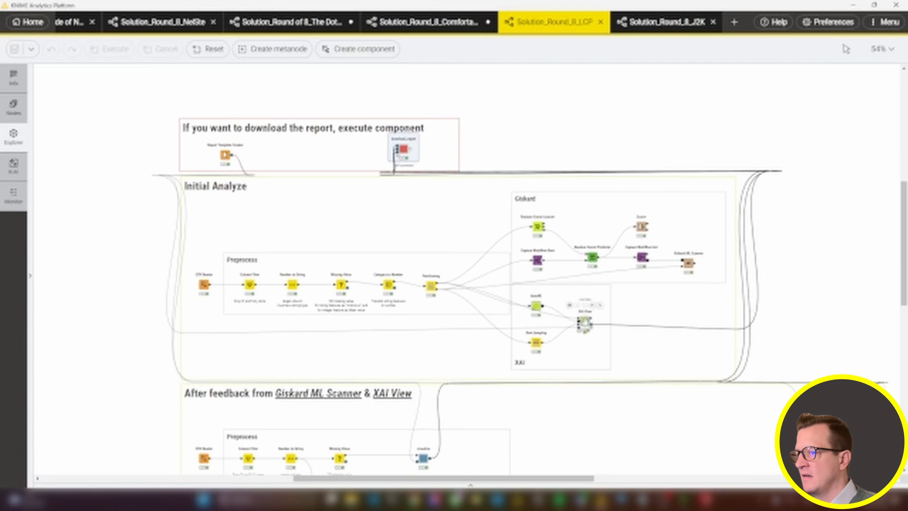
scroll(447, 229, "up", 3)
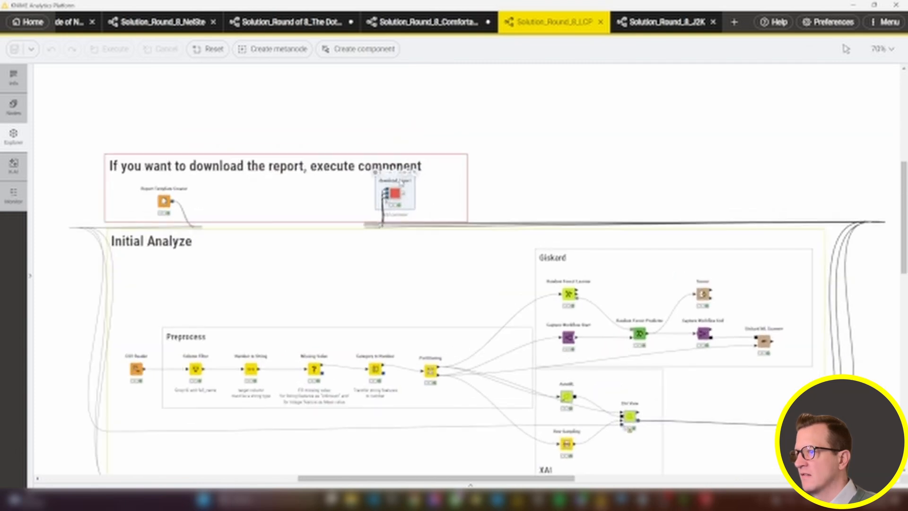
Step: View the download_report component's dialog, close it, and inspect the preprocessing and Apply Feedback nodes against the Giskard and XAI branches
double_click(394, 192)
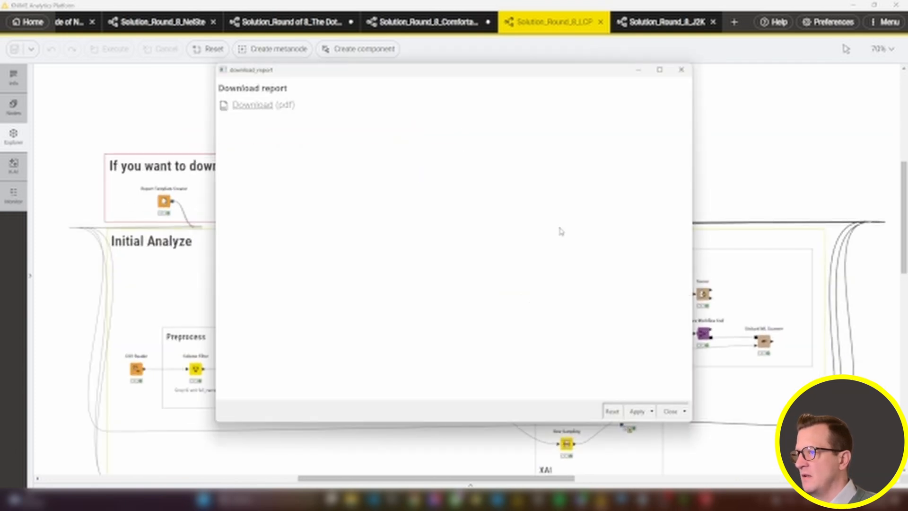
left_click(682, 71)
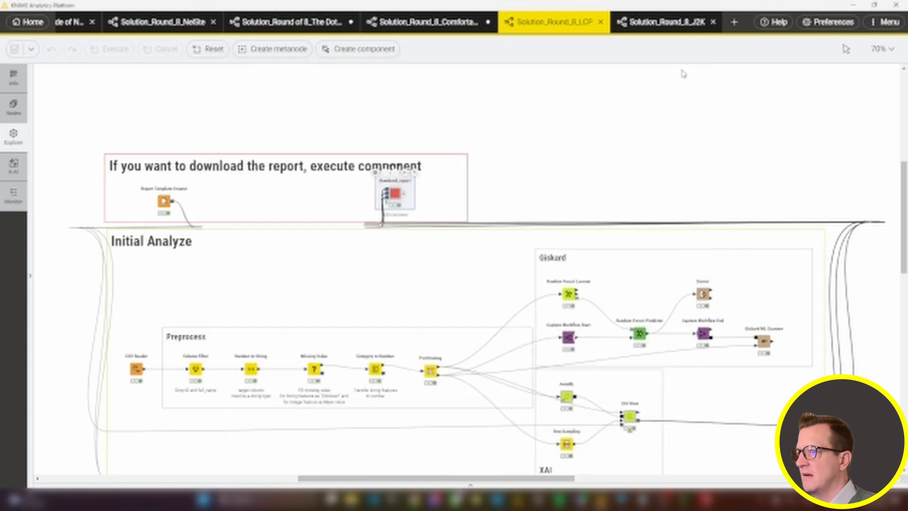
scroll(532, 219, "down", 5)
scroll(549, 283, "down", 3)
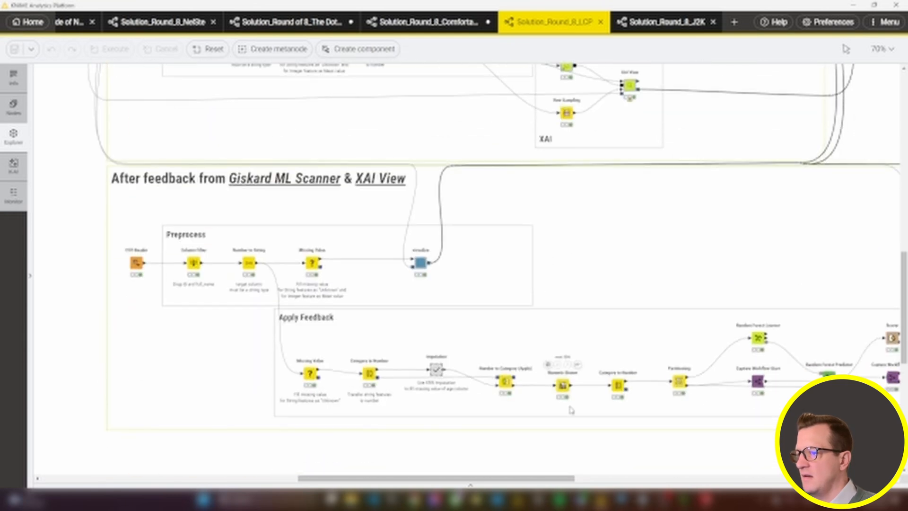
left_click_drag(560, 479, 631, 482)
scroll(632, 482, "up", 10)
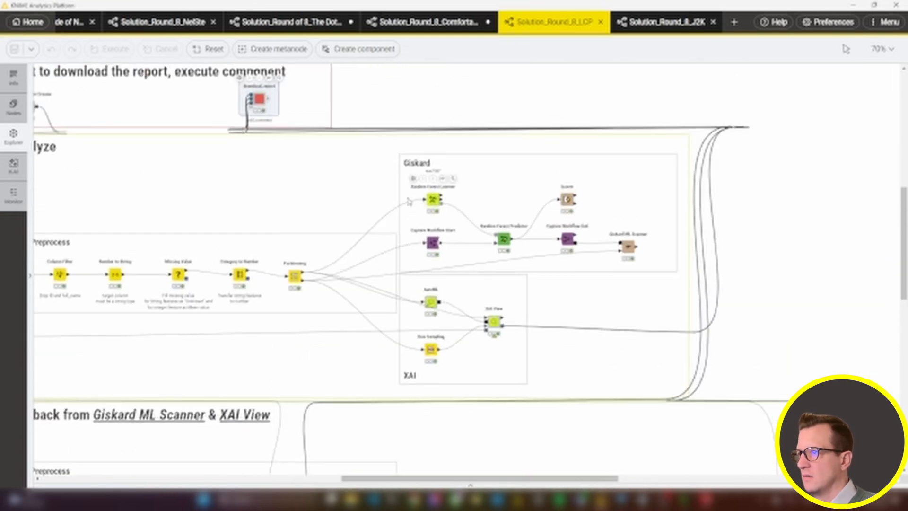
Step: Open the download_report component's inner workflow and show the Report Concatenate node's concatenated report in a maximized separate window
right_click(260, 242)
mouse_move(359, 424)
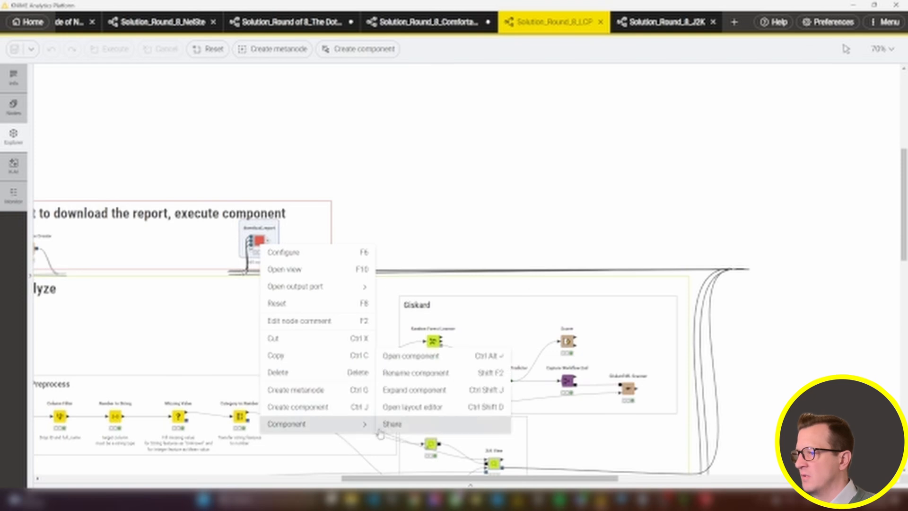
left_click(417, 366)
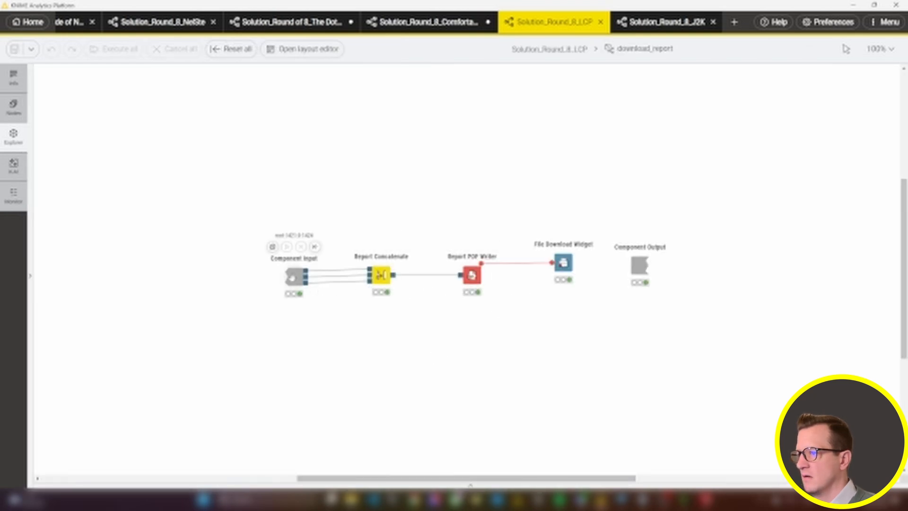
left_click(381, 274)
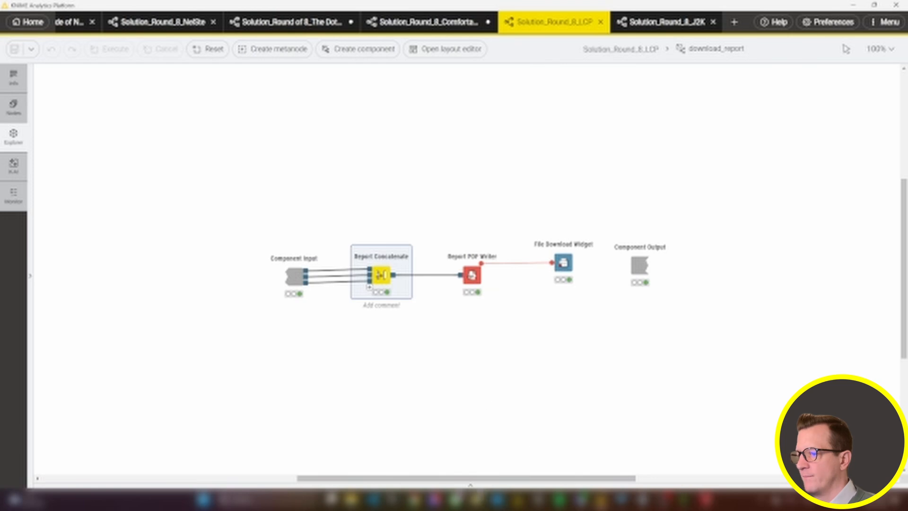
left_click(471, 484)
left_click(473, 370)
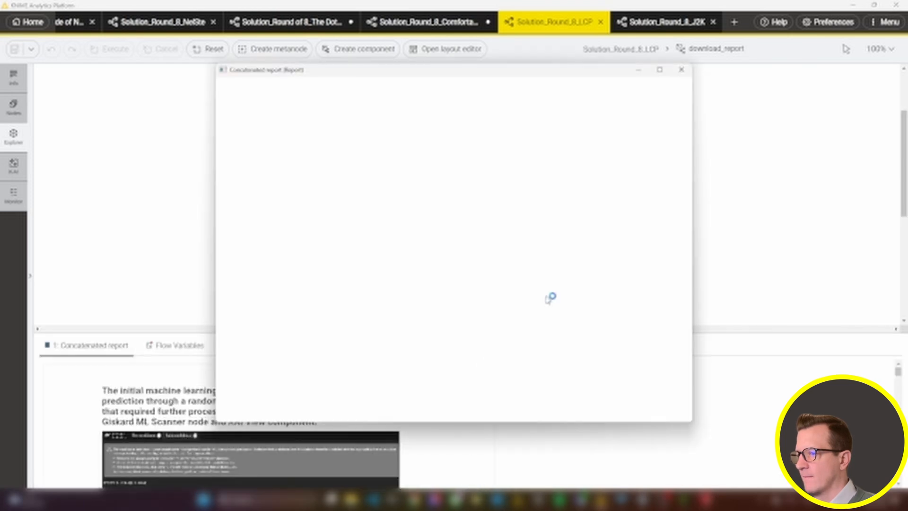
left_click(658, 70)
Step: Read through the concatenated report's scanner findings, click-ratio charts and preprocessing changes, and close its window
scroll(321, 225, "down", 20)
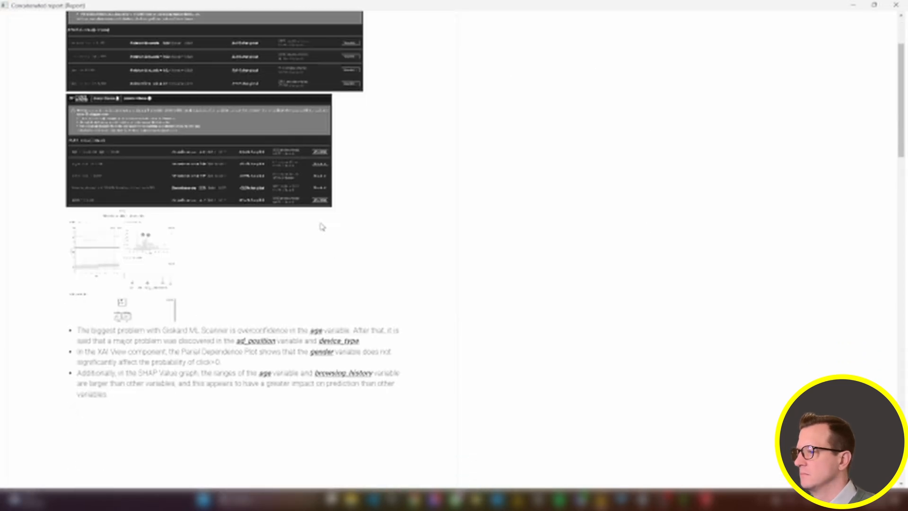
scroll(321, 226, "down", 5)
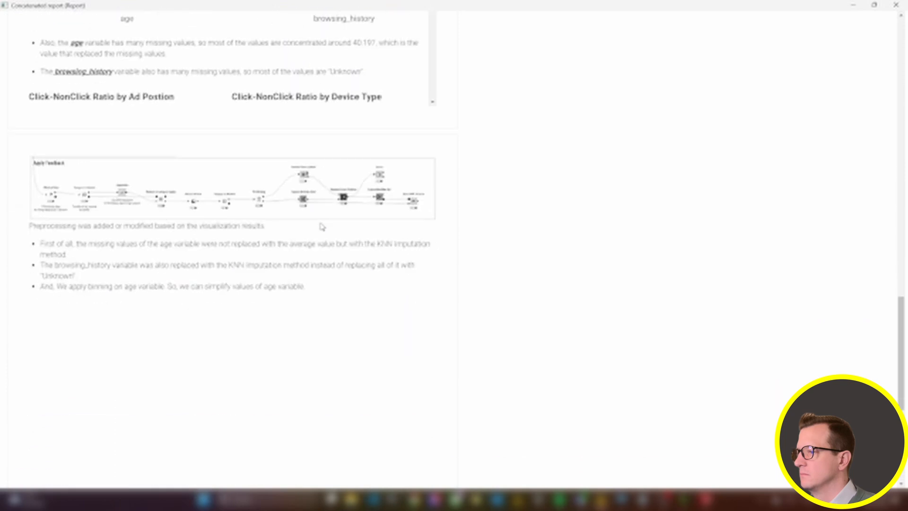
scroll(320, 226, "up", 10)
scroll(321, 226, "up", 10)
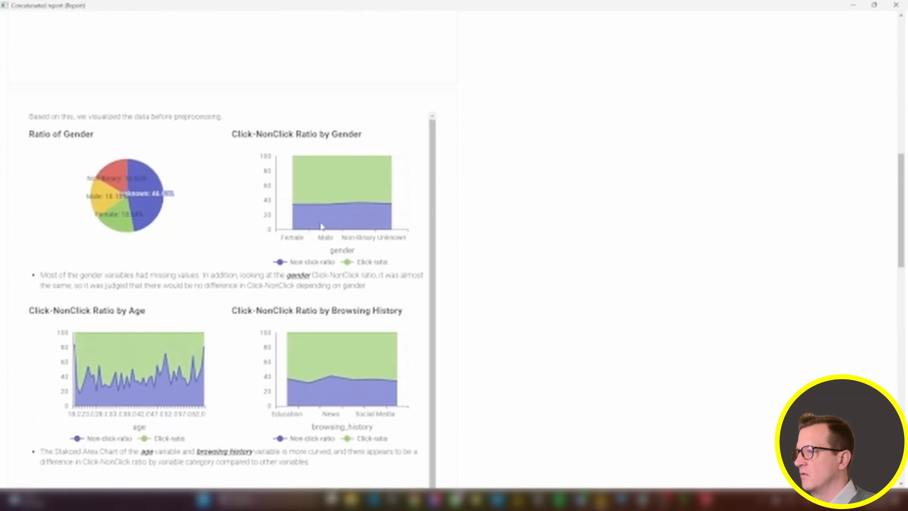
scroll(321, 227, "up", 2)
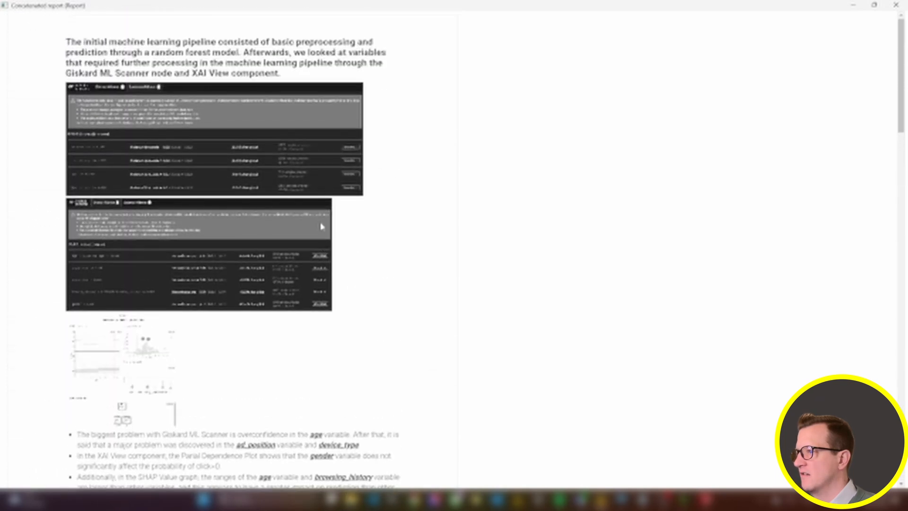
left_click(896, 6)
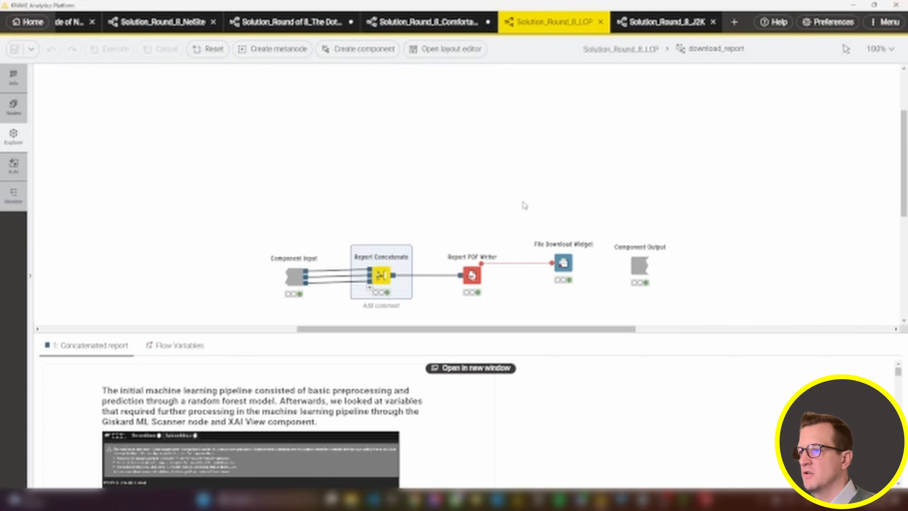
Step: Return to the main LCP workflow, open the download_report component's view, and download the PDF report
left_click(648, 50)
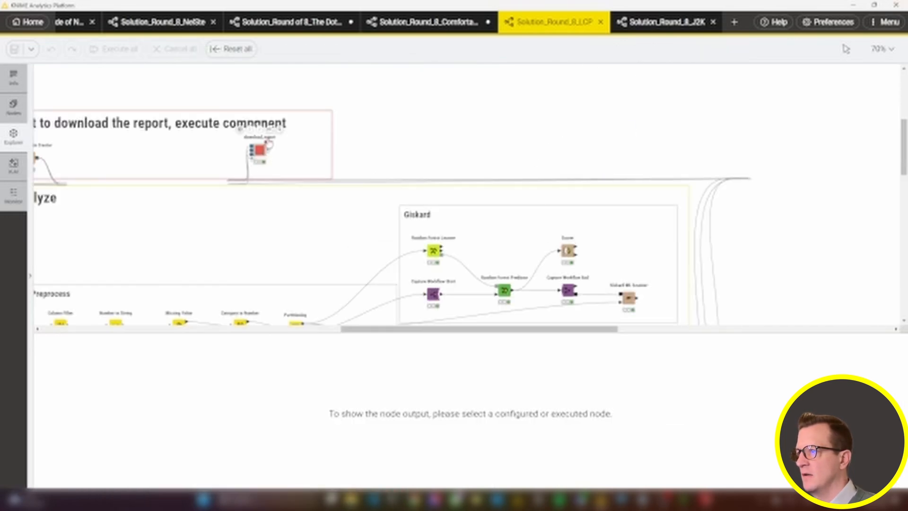
left_click(248, 127)
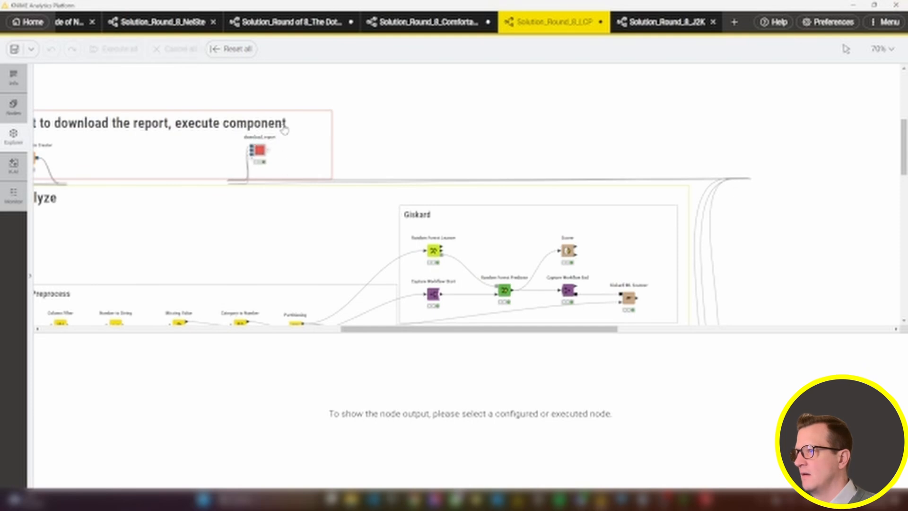
left_click(282, 140)
left_click(279, 128)
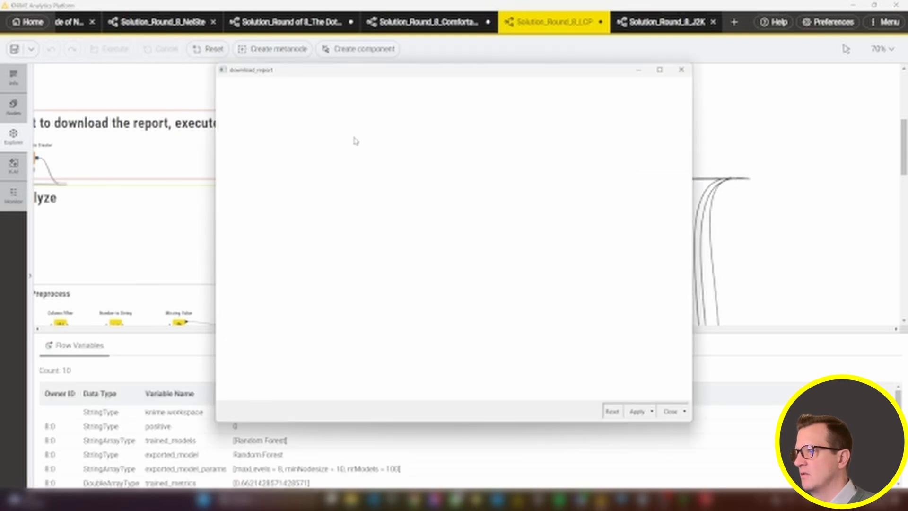
left_click(253, 105)
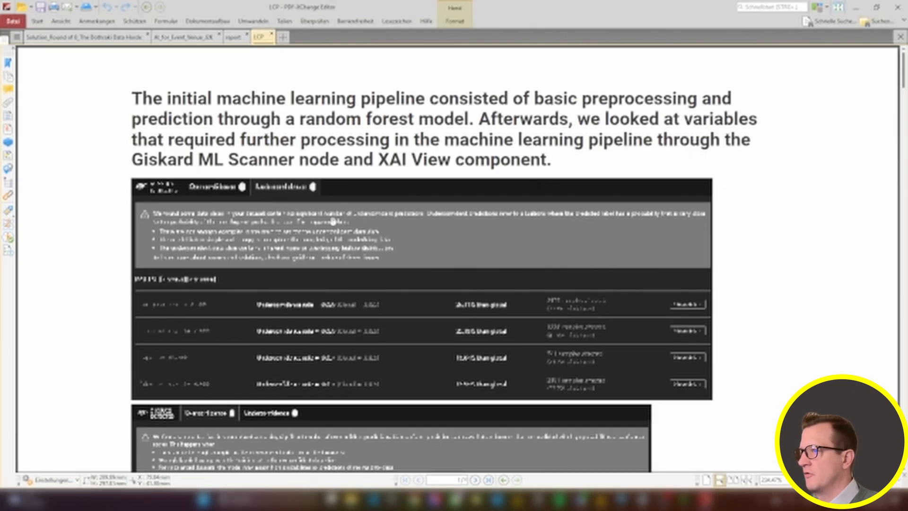
Step: Read the LCP PDF report from the Giskard and XAI findings through the click-ratio charts to the applied preprocessing feedback
scroll(427, 240, "down", 5)
scroll(428, 239, "down", 12)
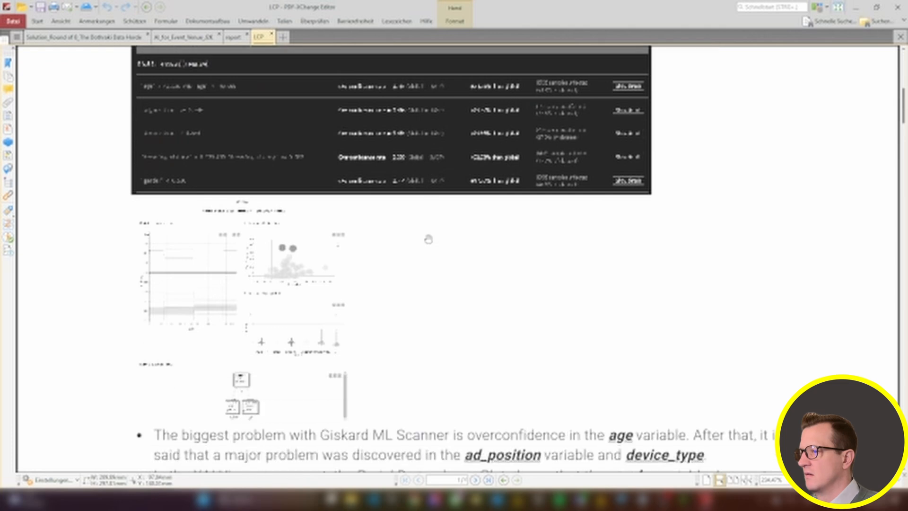
scroll(427, 239, "down", 15)
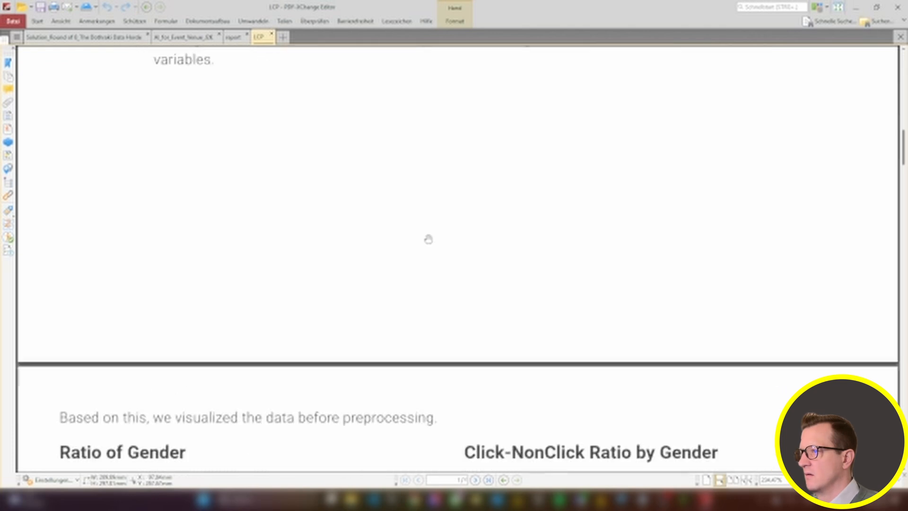
scroll(428, 239, "down", 5)
scroll(428, 239, "down", 15)
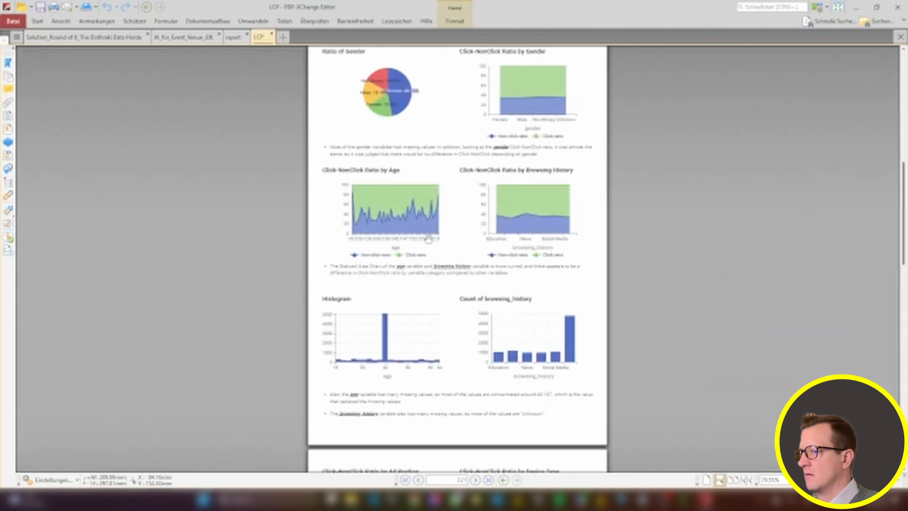
scroll(428, 239, "down", 4)
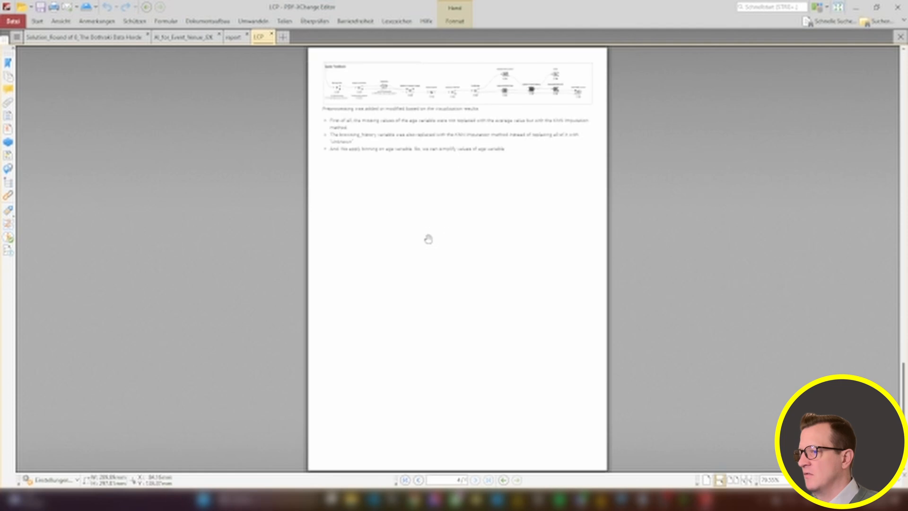
Step: Compare the LCP report's first page with the other PDF named report, reading its age overconfidence findings and over-sampling section
scroll(428, 240, "up", 10)
scroll(428, 238, "up", 8)
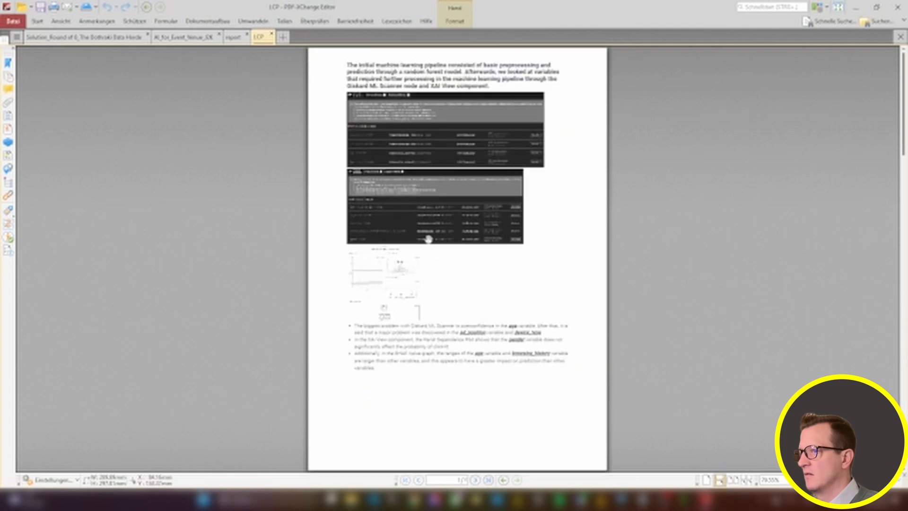
left_click(232, 37)
scroll(469, 290, "up", 10)
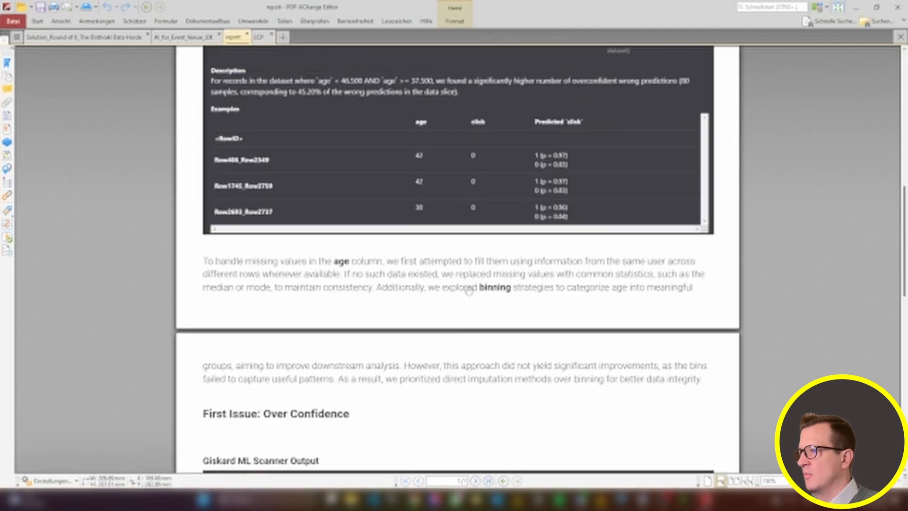
scroll(523, 336, "down", 12)
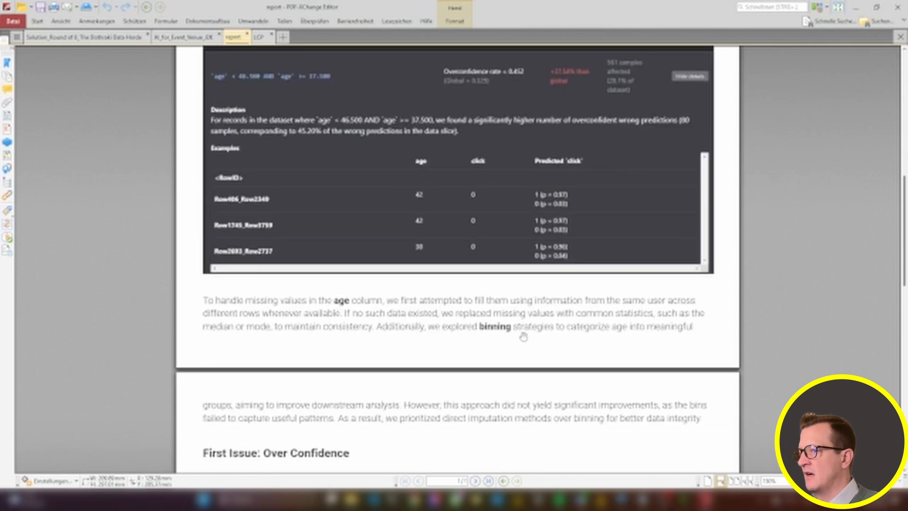
scroll(523, 337, "down", 4)
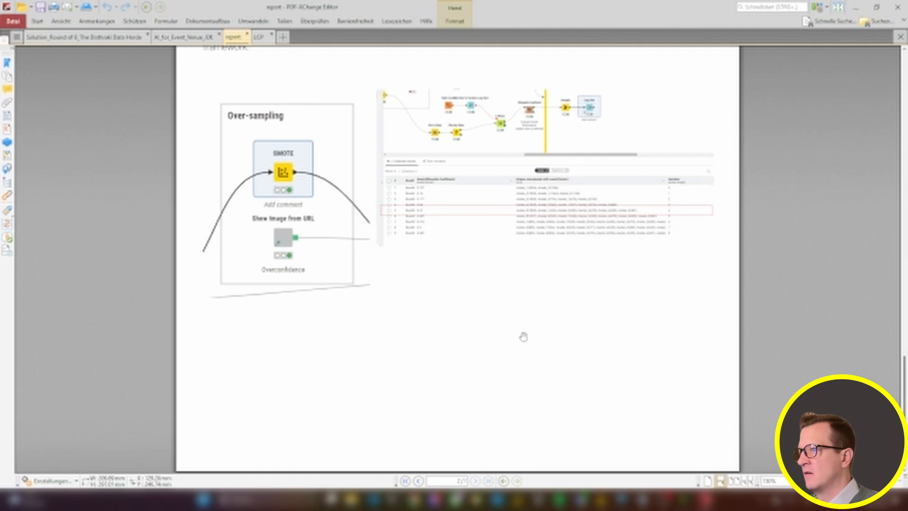
Step: Switch to the Round of 8 community voting page in the browser and vote for Comfortably Knime in the Group 2 poll
mouse_move(413, 502)
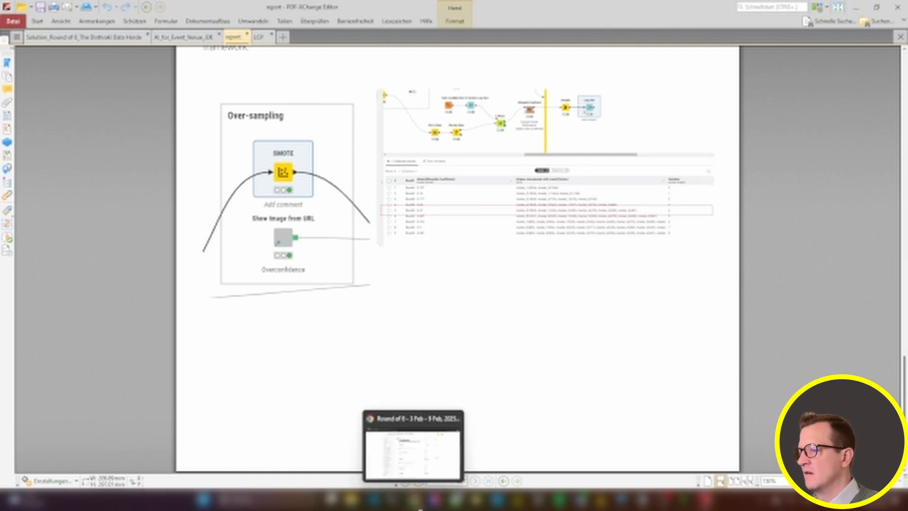
left_click(414, 460)
left_click(337, 237)
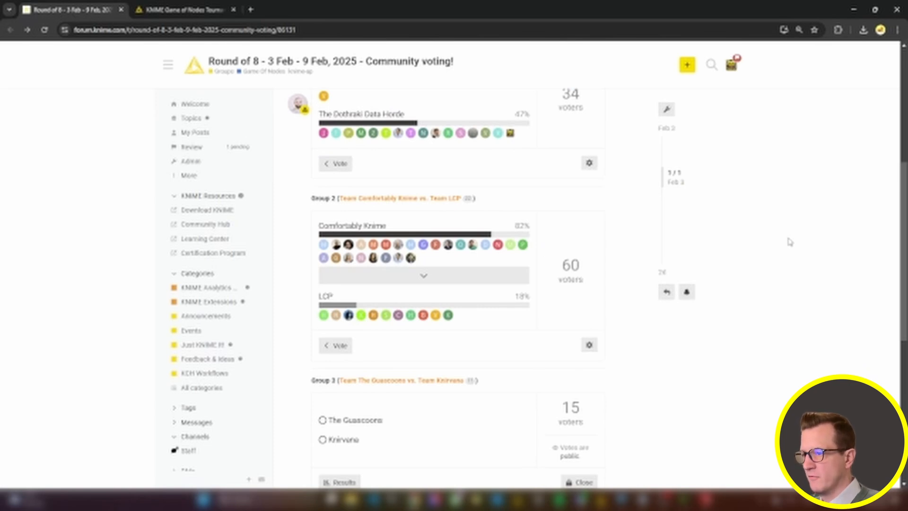
scroll(495, 361, "down", 2)
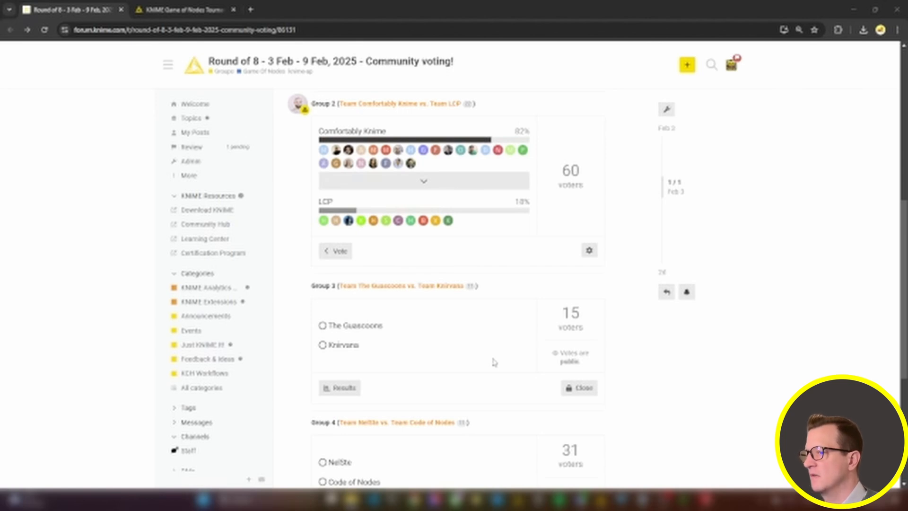
Step: Switch back to KNIME Analytics Platform and show the Solution_Round_8_J2K workflow
mouse_move(600, 501)
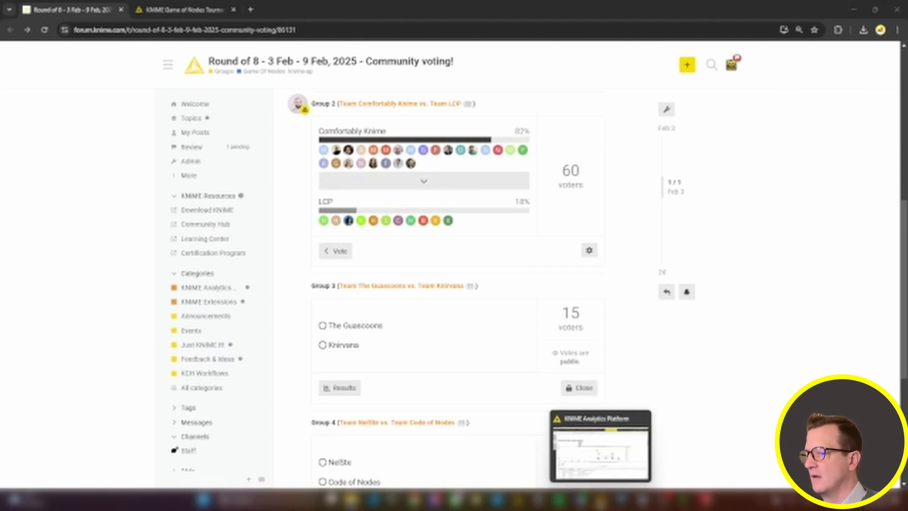
left_click(592, 473)
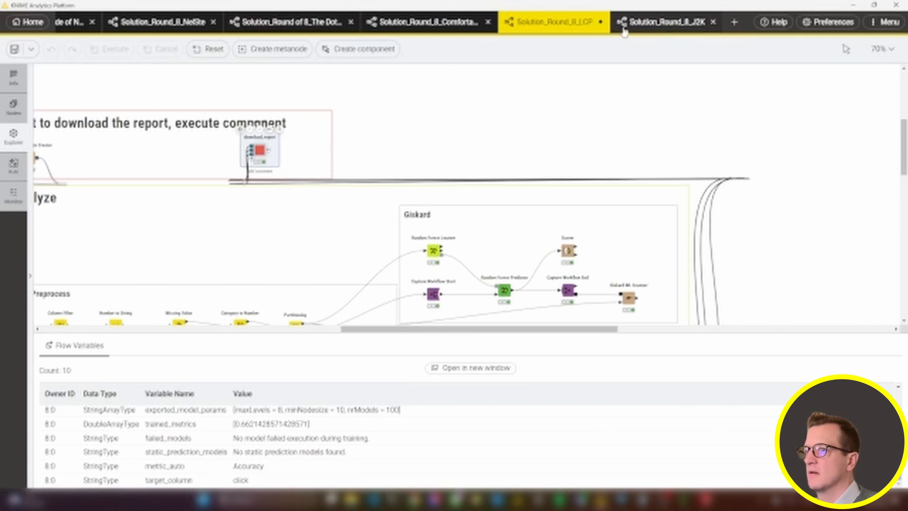
left_click(662, 22)
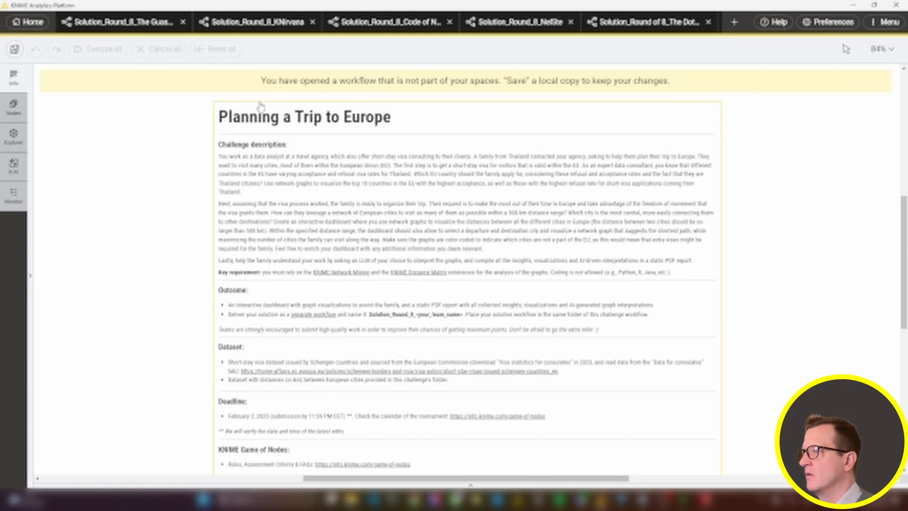
Step: Open The Guascoons' Round 8 solution workflow and show the Trip Planner component's view in a maximized window
left_click(139, 28)
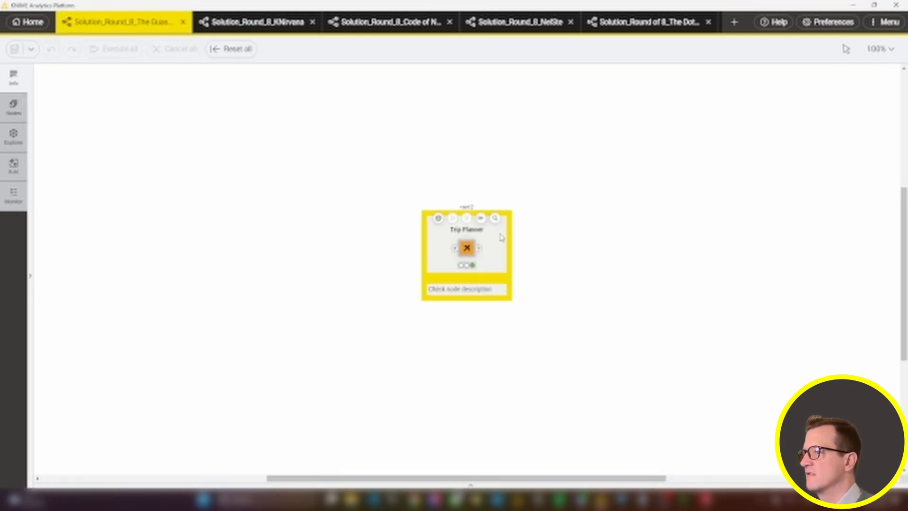
mouse_move(471, 252)
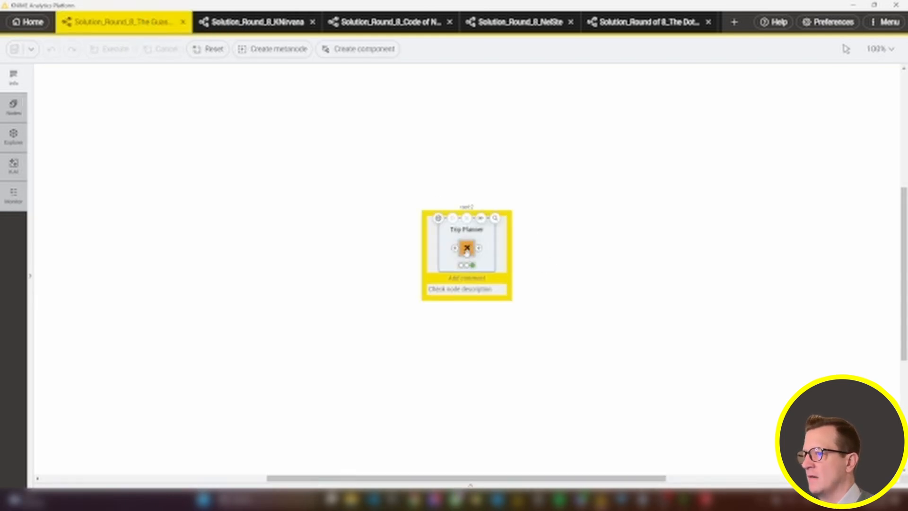
left_click(495, 219)
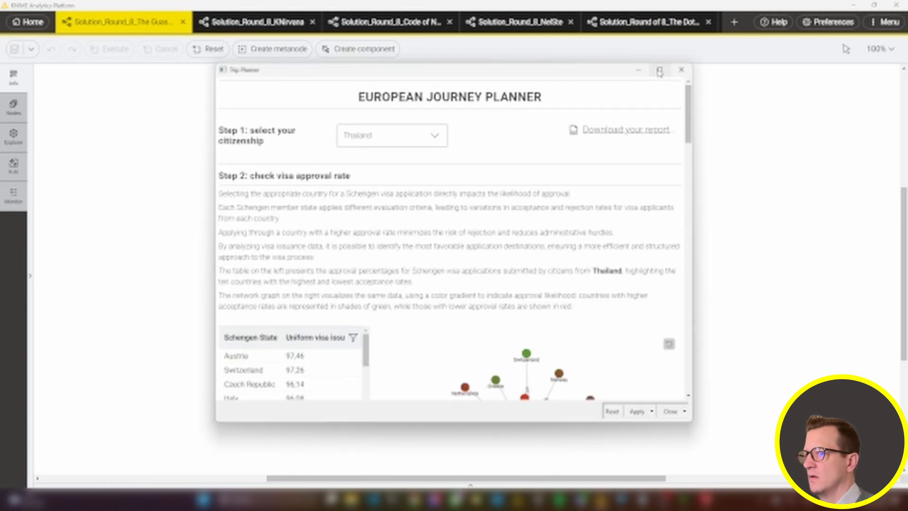
left_click(660, 70)
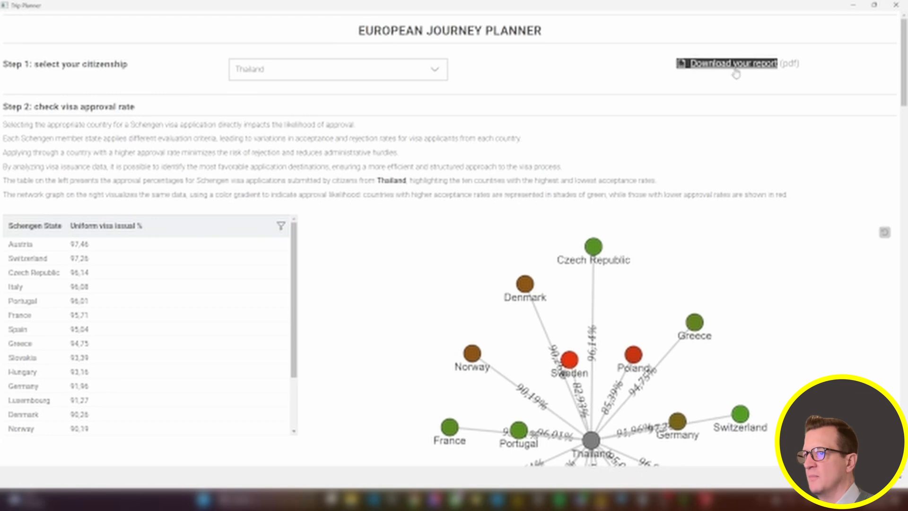
Step: Examine the European Journey Planner's citizenship options, visa approval table and network, entry-city scatterplot, and route settings with map and graph
left_click(435, 77)
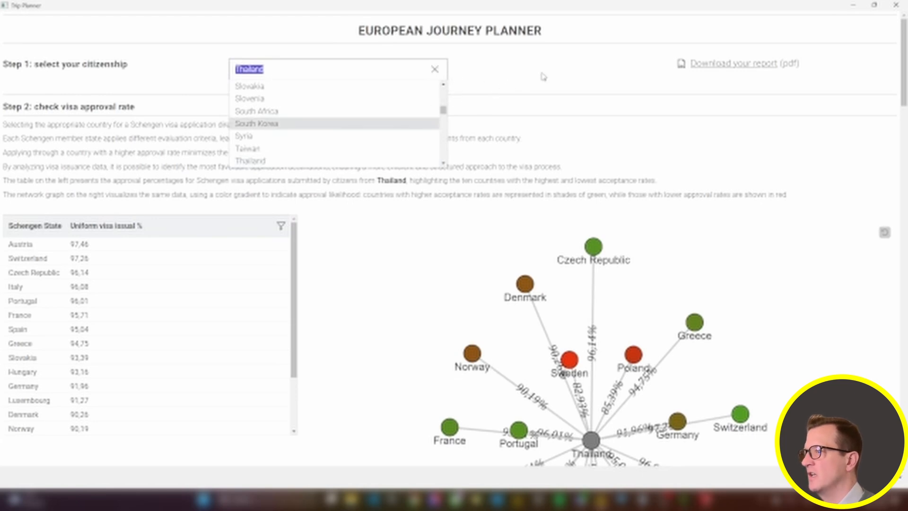
scroll(544, 76, "down", 1)
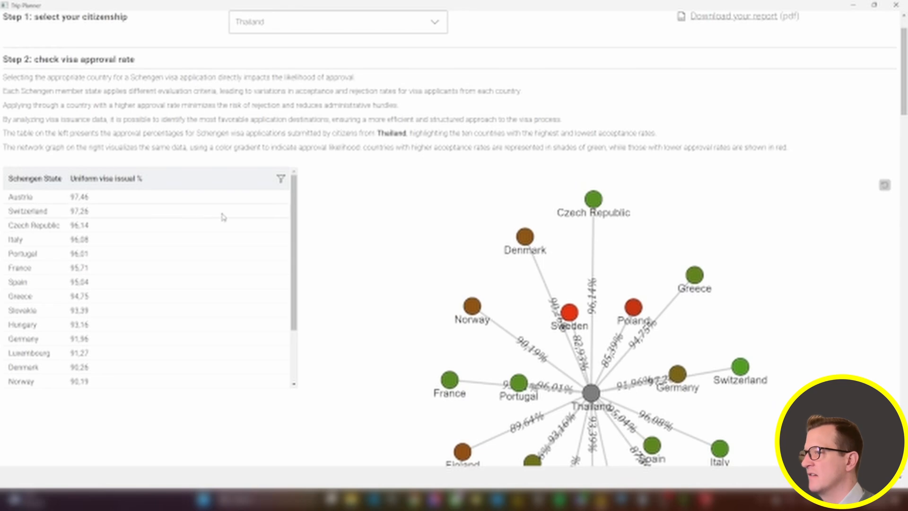
scroll(395, 203, "down", 3)
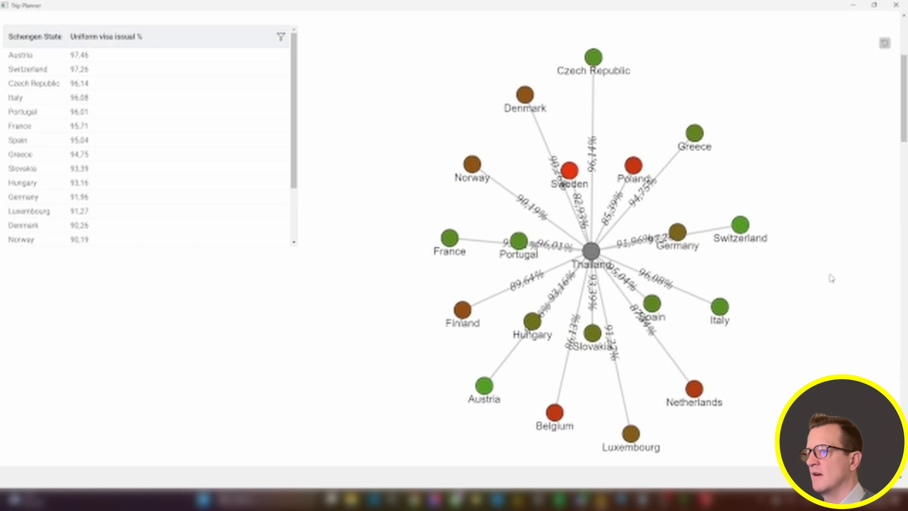
scroll(831, 278, "down", 8)
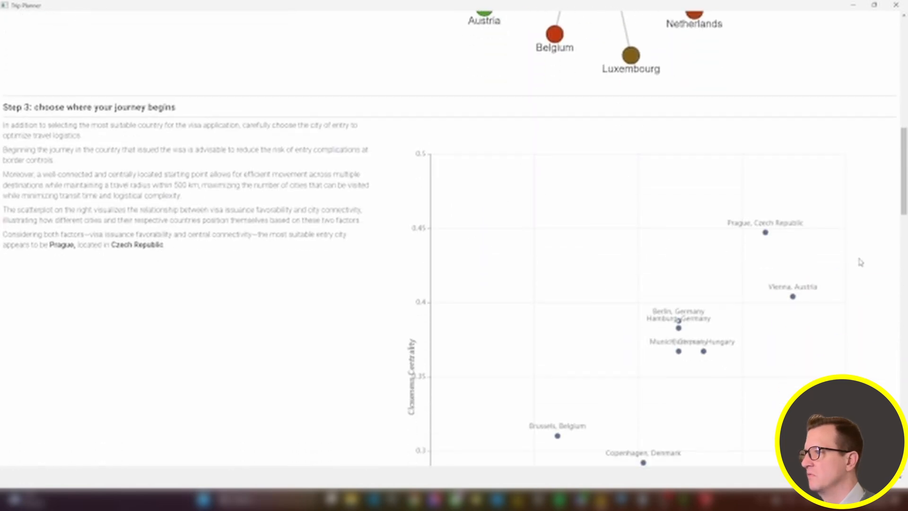
scroll(250, 191, "down", 4)
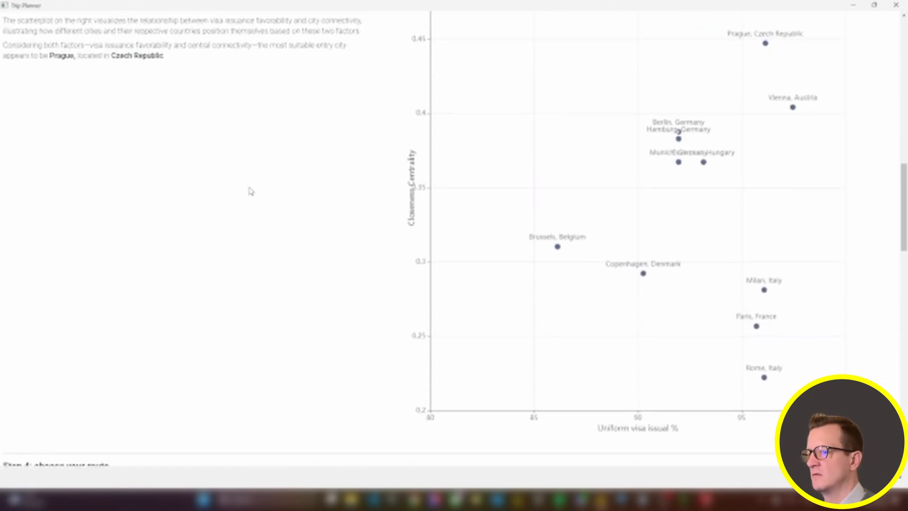
scroll(250, 191, "down", 8)
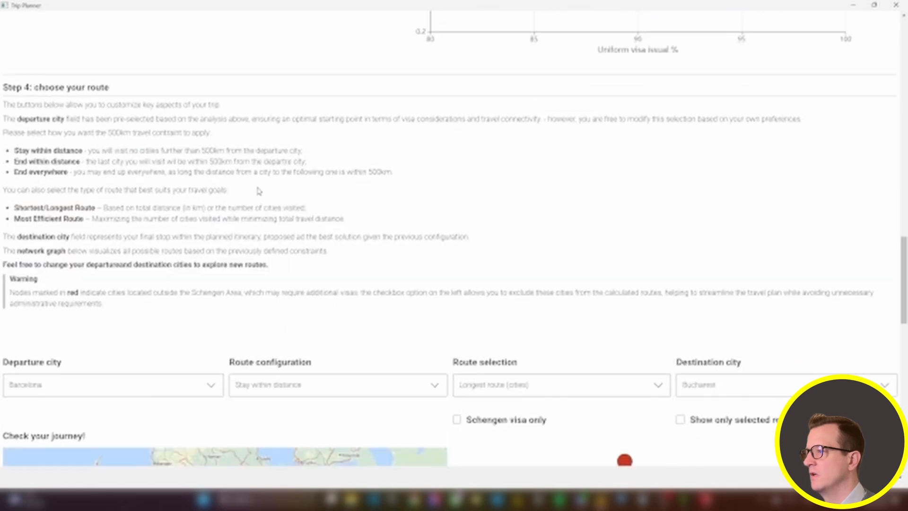
scroll(259, 190, "down", 4)
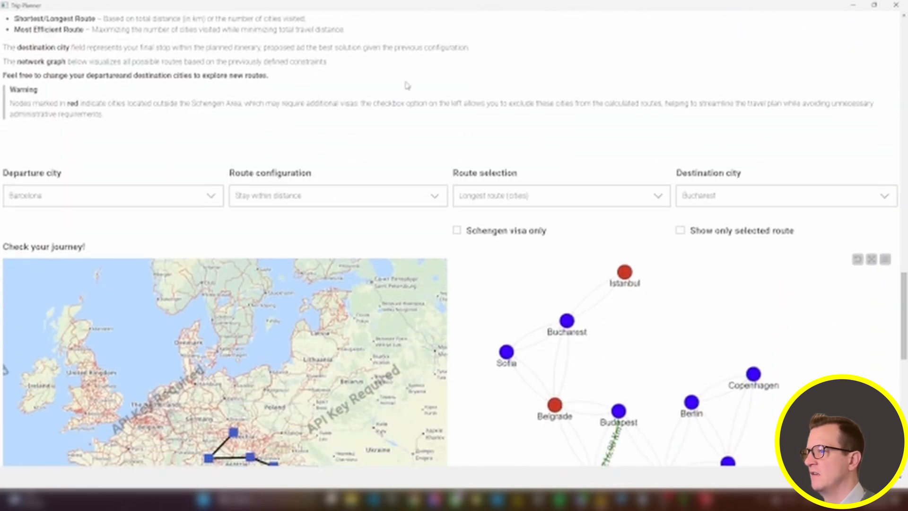
scroll(409, 88, "down", 1)
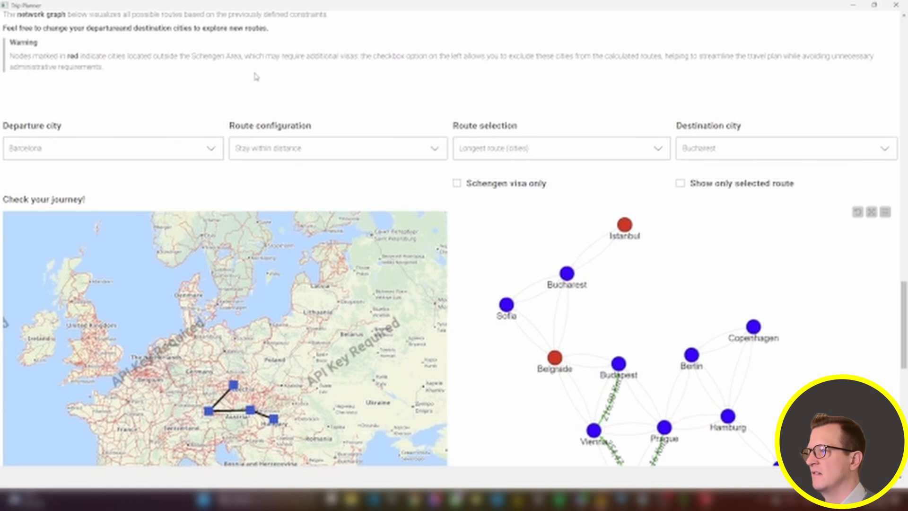
scroll(512, 134, "down", 2)
Step: Set the citizenship in the European Journey Planner's first step to Australia
scroll(513, 135, "up", 10)
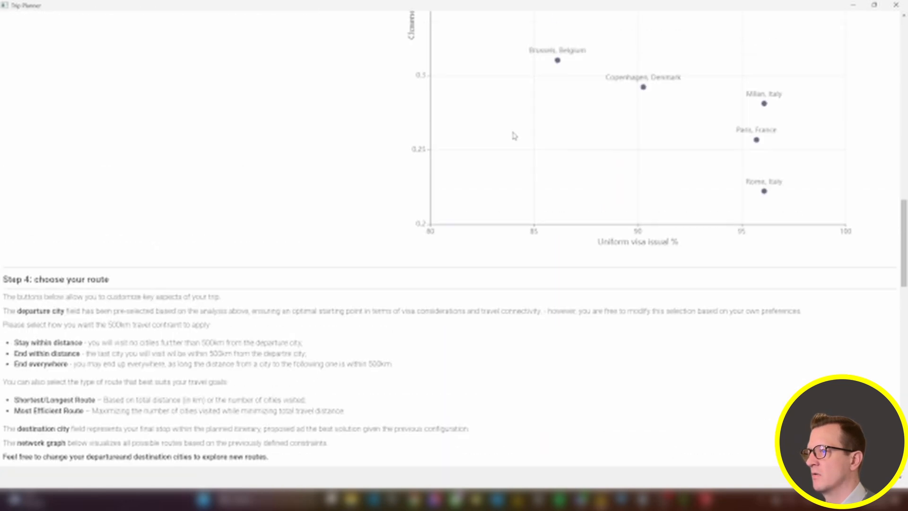
scroll(514, 134, "up", 15)
left_click(427, 71)
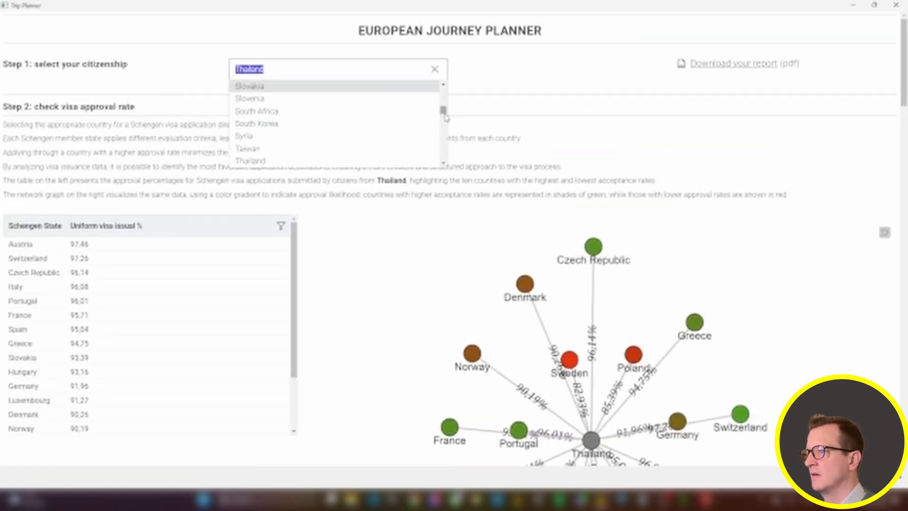
left_click_drag(444, 112, 444, 87)
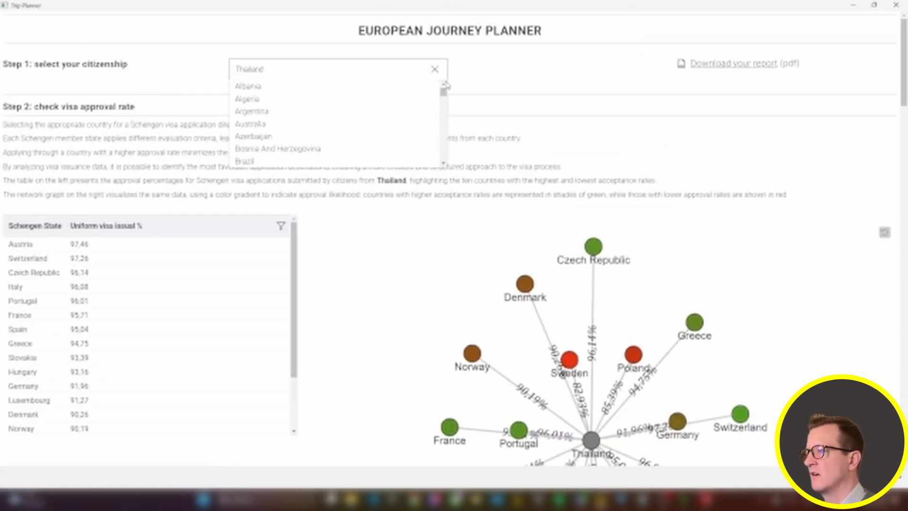
left_click(399, 124)
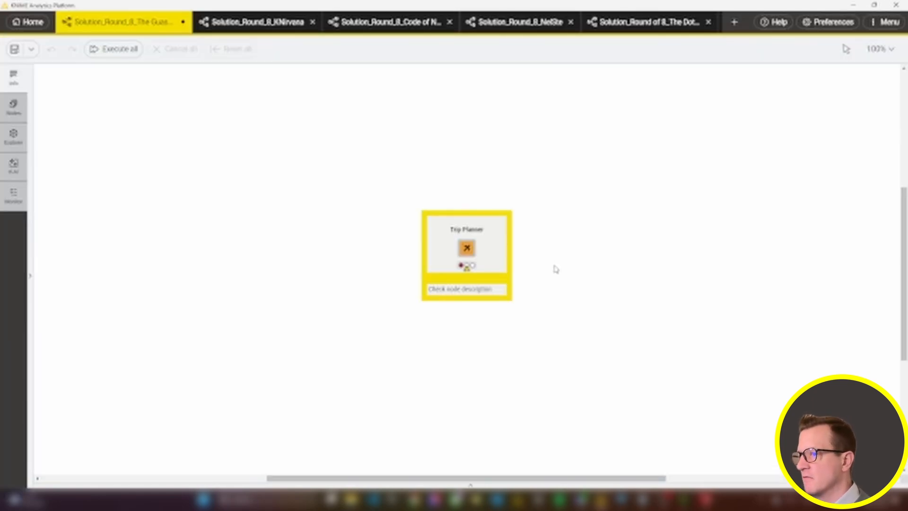
Step: Switch to PDF-XChange Editor and read the Australian citizen's Schengen journey plan through the visa issual benchmarking and risk-opportunity analysis
mouse_move(704, 500)
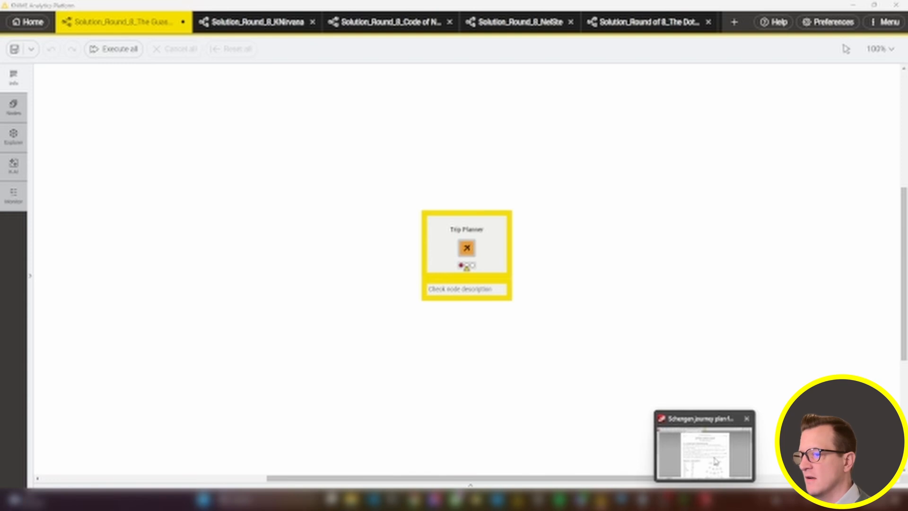
left_click(704, 445)
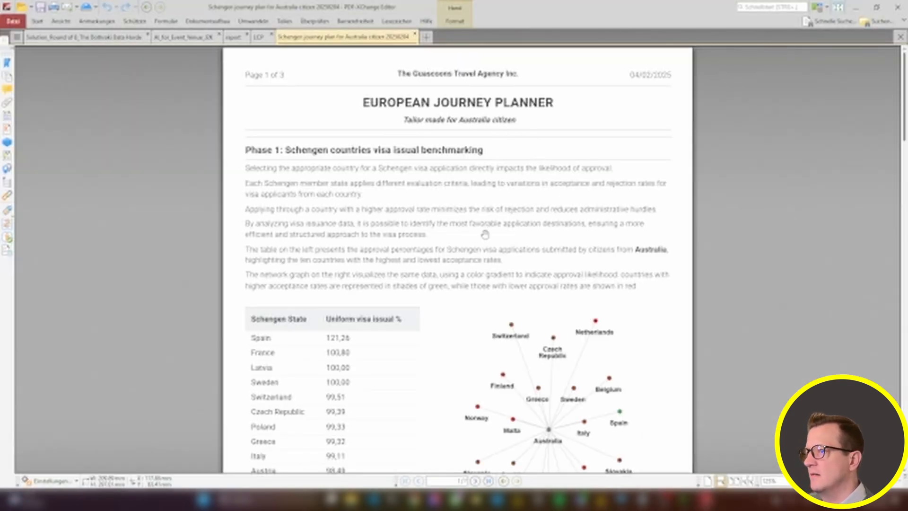
scroll(596, 189, "down", 1)
scroll(597, 190, "down", 6)
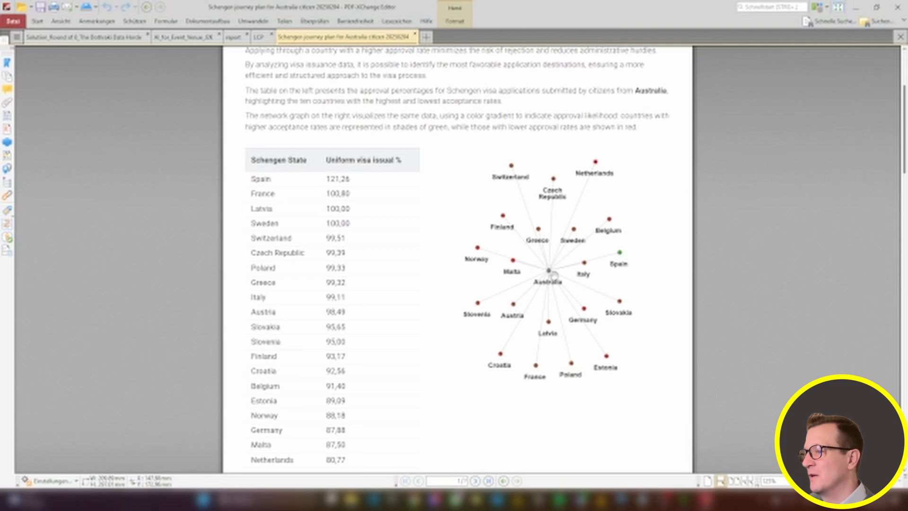
scroll(554, 275, "down", 8)
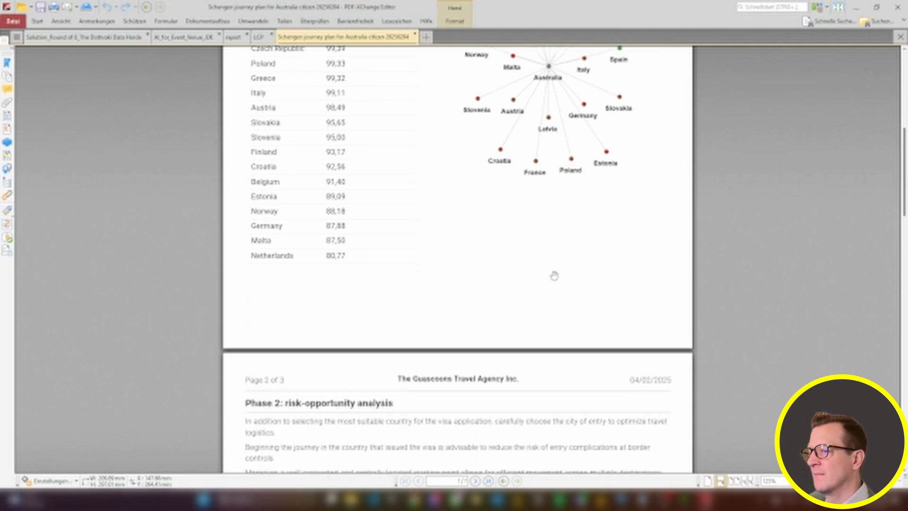
scroll(555, 275, "down", 3)
scroll(554, 275, "down", 10)
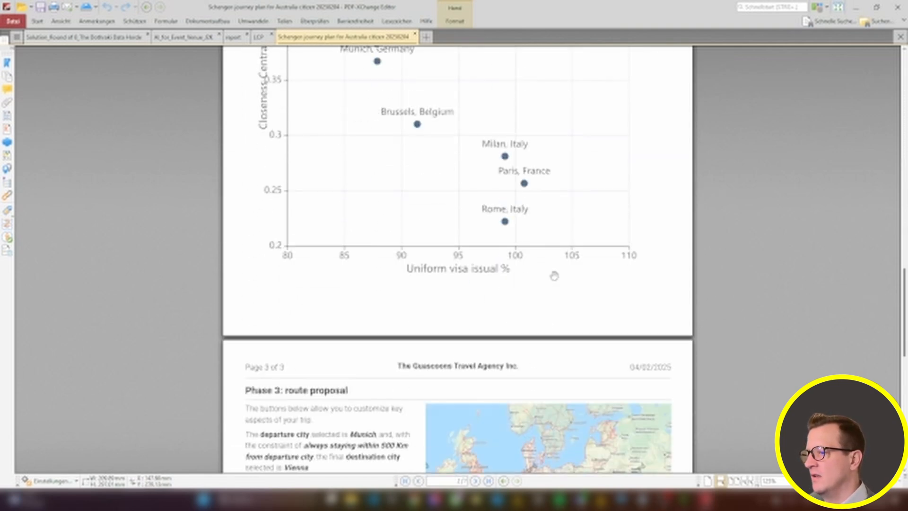
Step: Read the journey plan's route proposal with its map and distance table, and the final recap
scroll(554, 276, "down", 2)
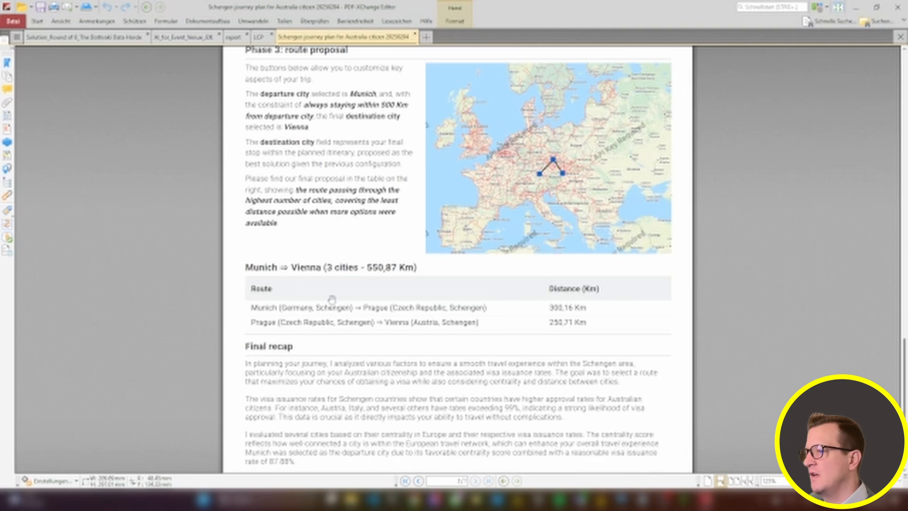
scroll(353, 297, "down", 2)
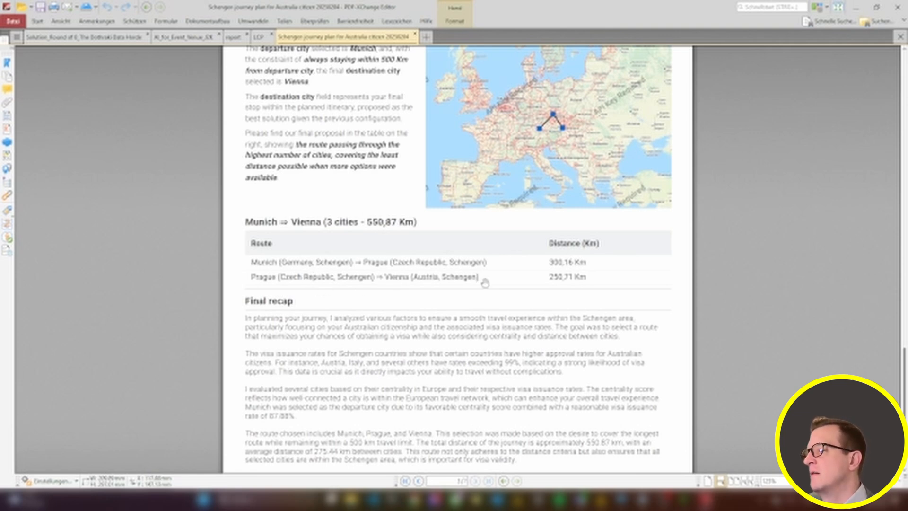
scroll(486, 282, "down", 5)
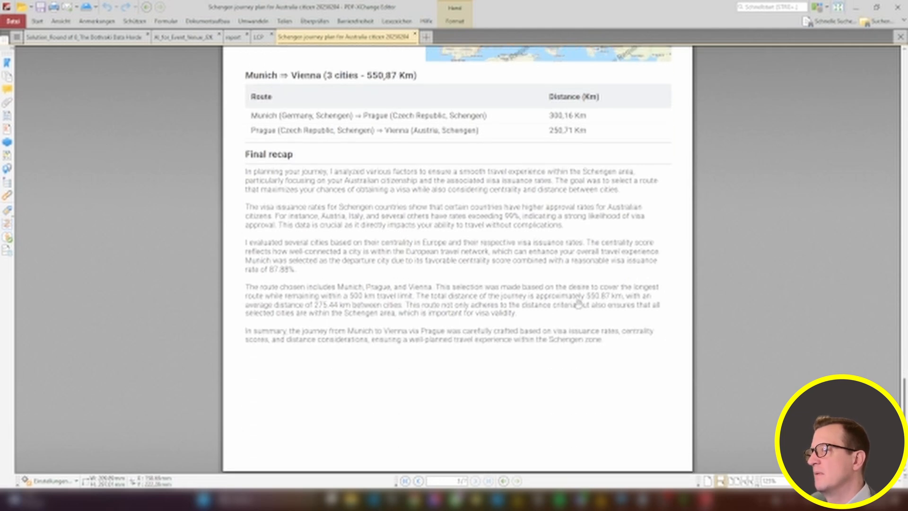
scroll(523, 268, "up", 18)
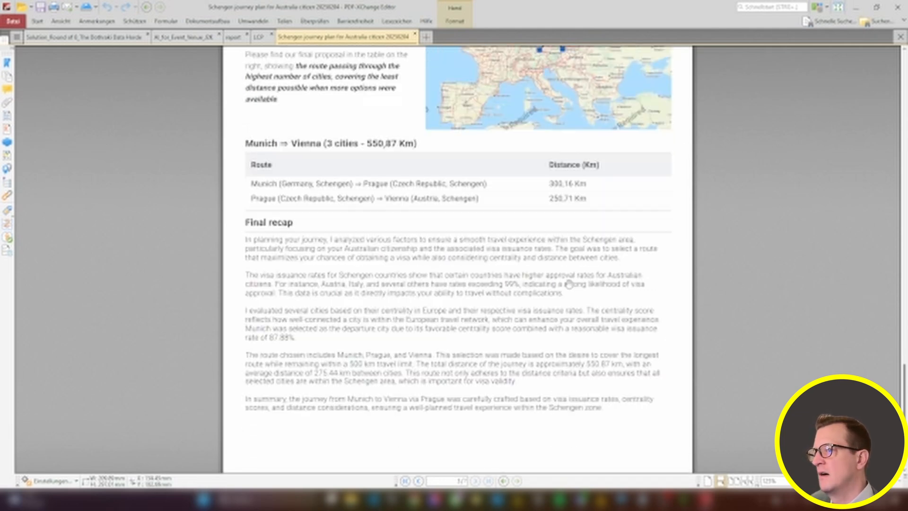
Step: Return from the journey plan report to KNIME Analytics Platform and look over the KNirvana team's Planning a Trip to Europe workflow
scroll(569, 283, "up", 15)
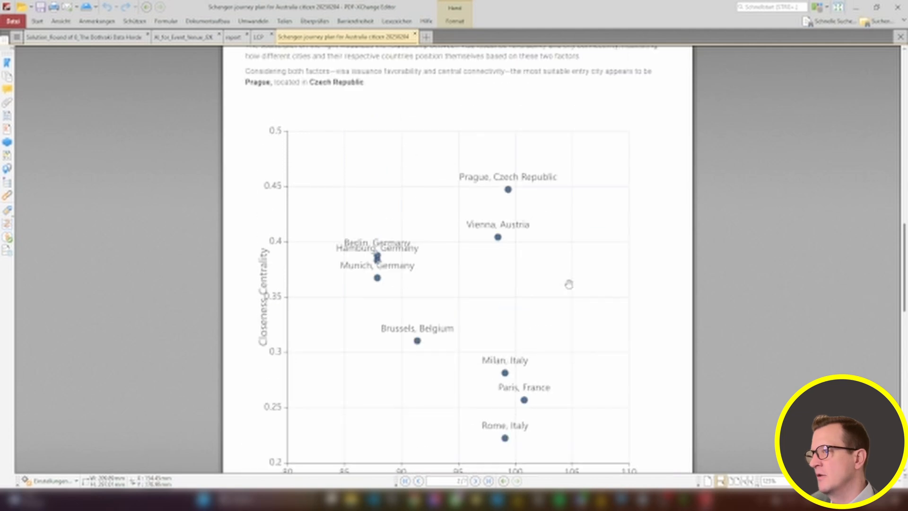
scroll(569, 284, "up", 18)
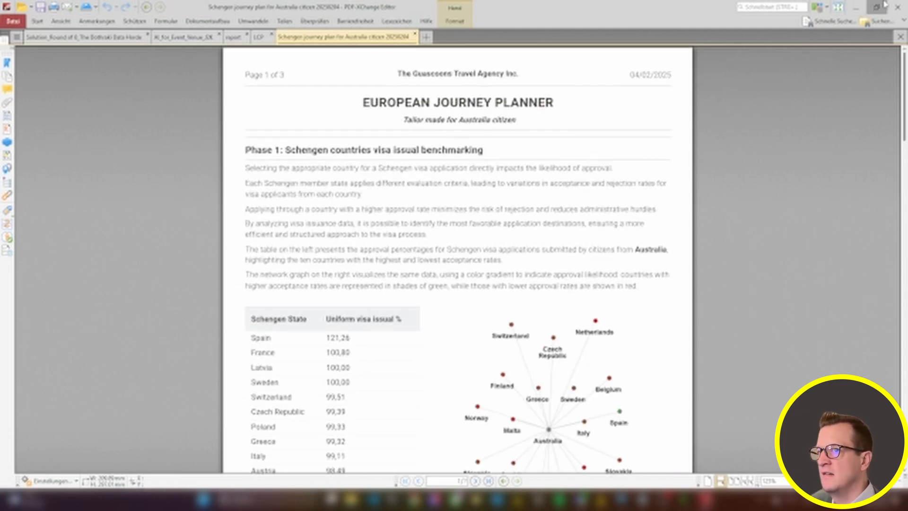
left_click(857, 8)
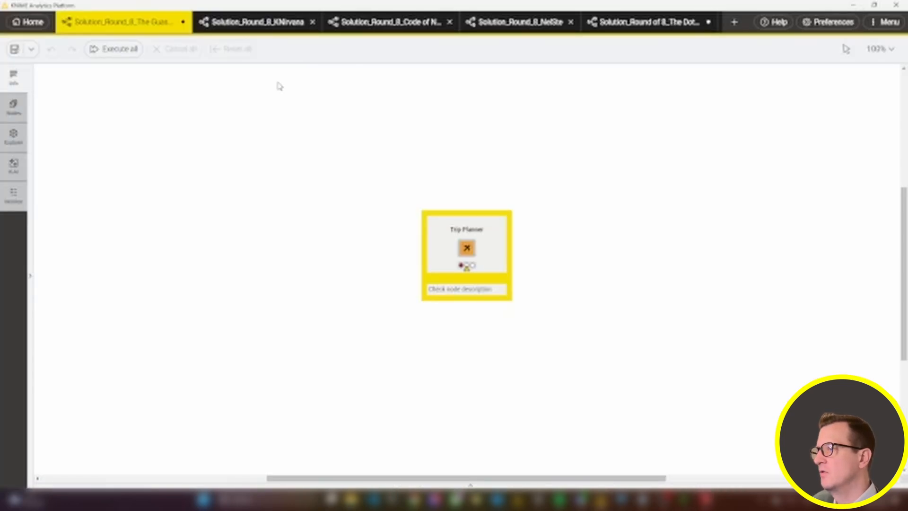
left_click(263, 22)
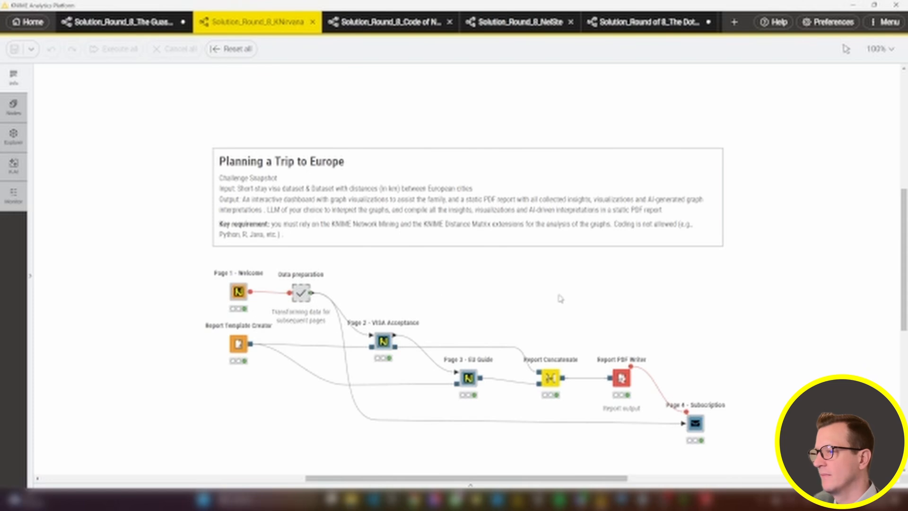
scroll(560, 298, "down", 2)
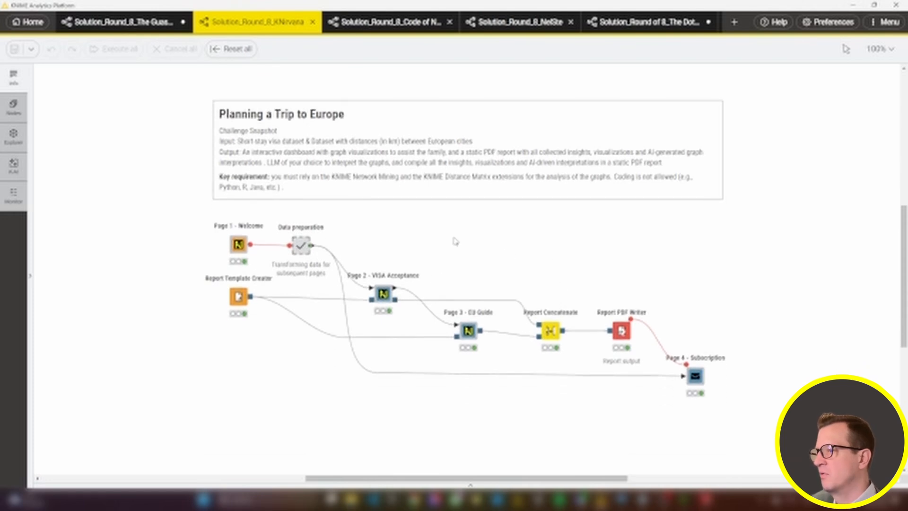
scroll(287, 394, "down", 4)
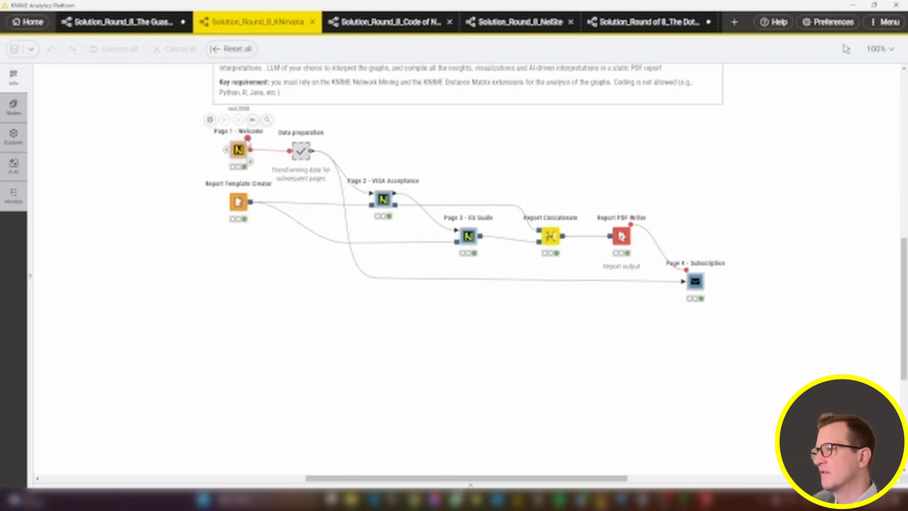
Step: View the workflow's Page 1 - Welcome dashboard in full size and close it
left_click(238, 149)
left_click(267, 120)
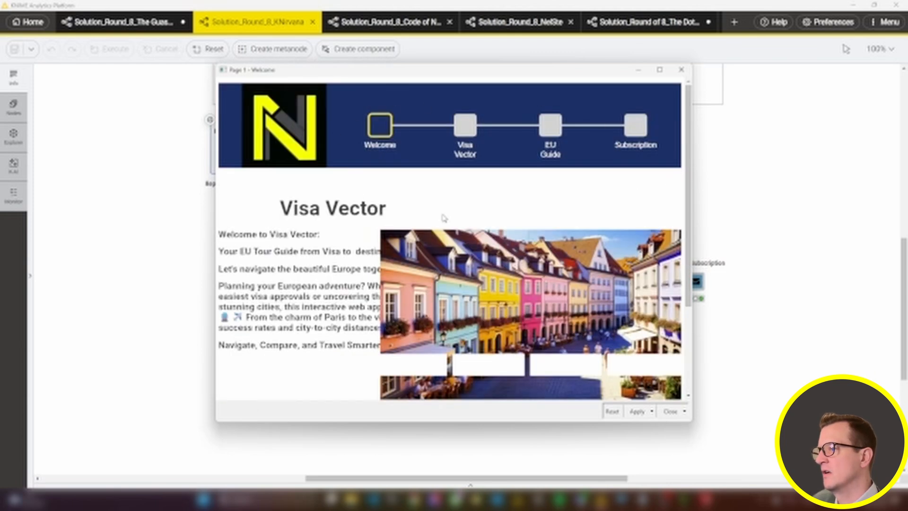
left_click(660, 70)
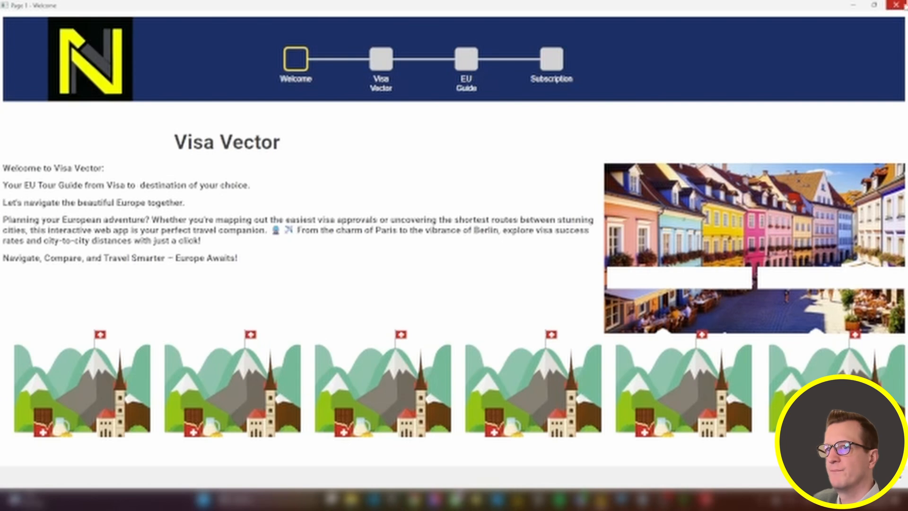
left_click(895, 5)
Step: Examine the Page 2 - VISA Acceptance view's podium, top and bottom country charts and map, discarding view changes on closing
left_click(380, 203)
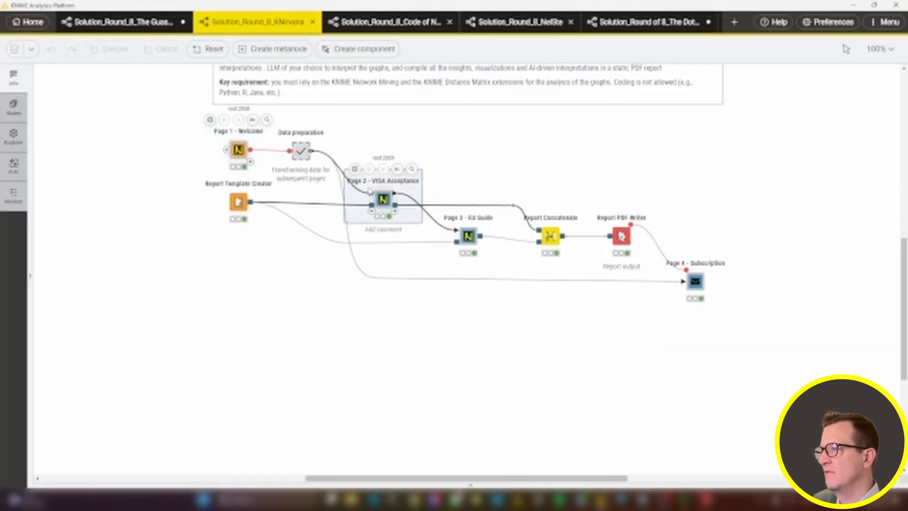
left_click(411, 169)
left_click(660, 69)
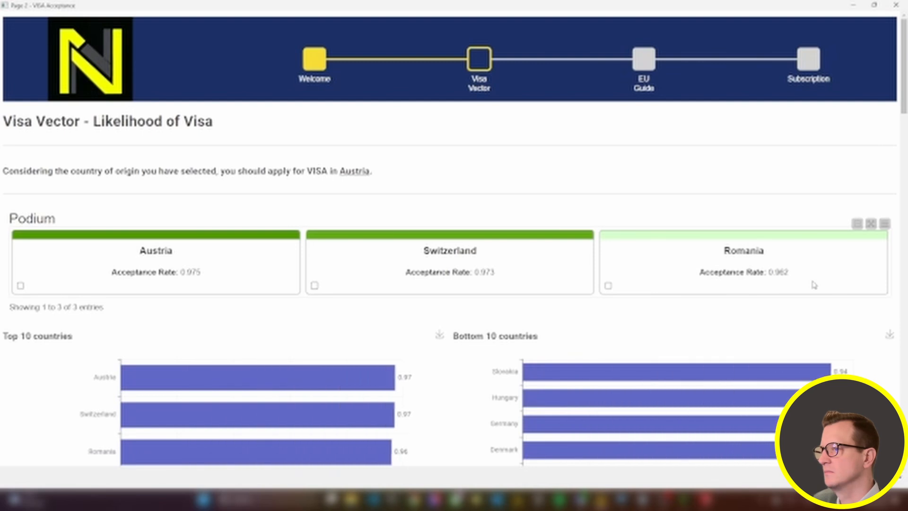
scroll(762, 255, "down", 3)
scroll(762, 260, "down", 8)
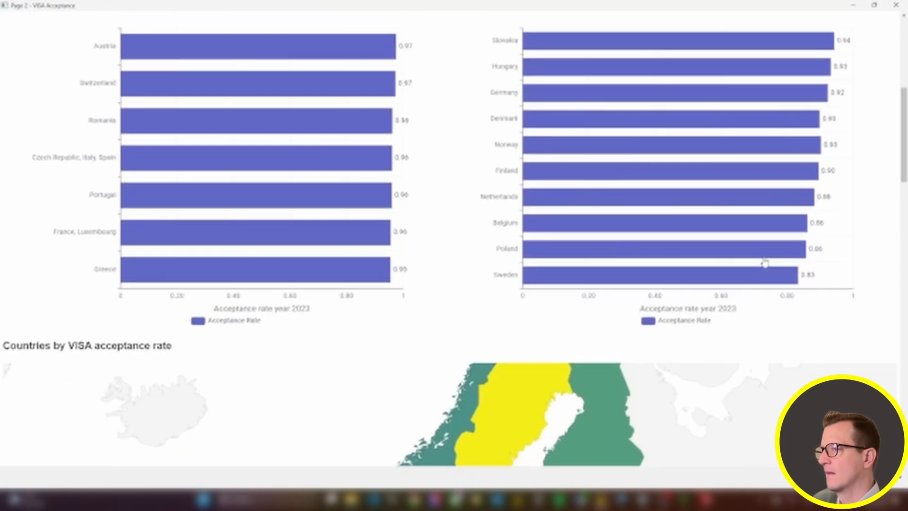
left_click_drag(903, 191, 903, 83)
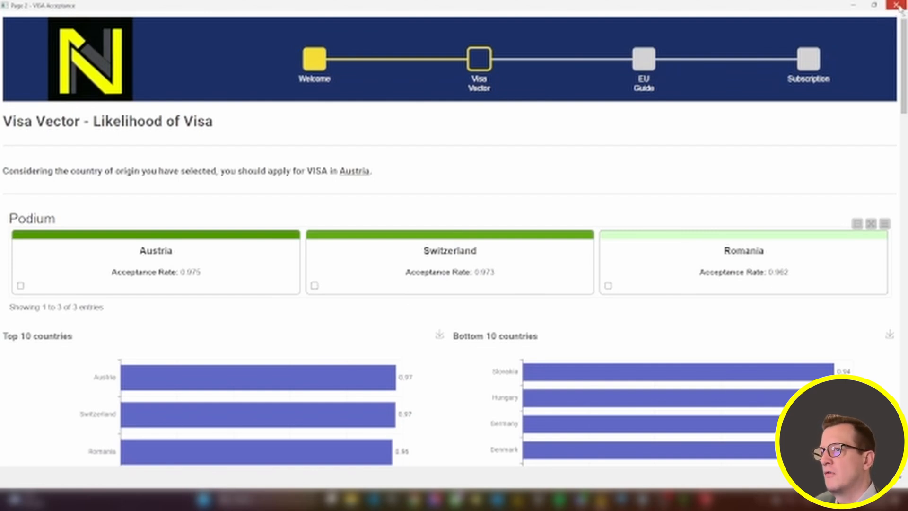
left_click(897, 6)
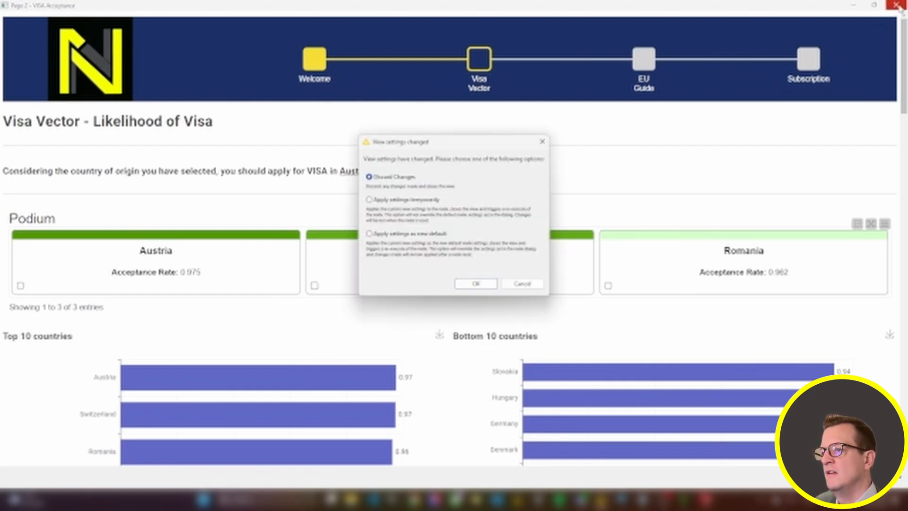
left_click(478, 284)
Step: Open the Page 3 - EU Guide view and refresh the available tours with London as the starting point
left_click(496, 206)
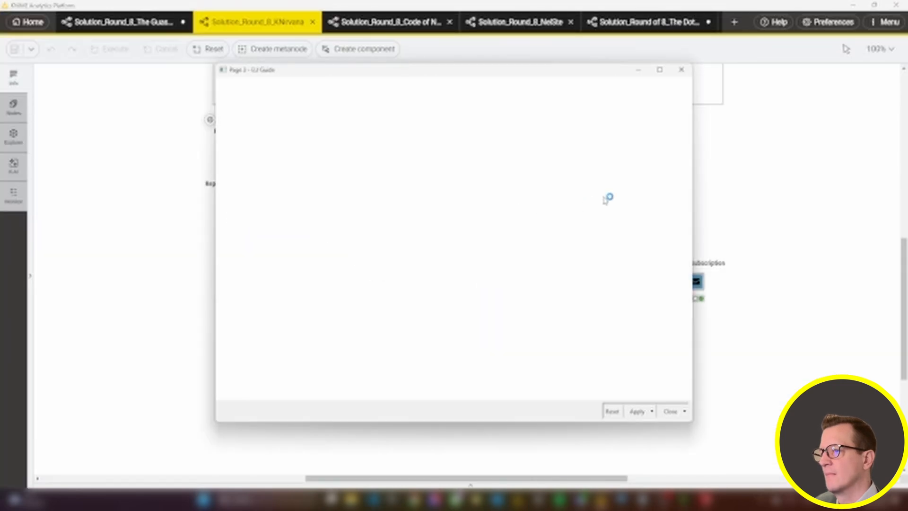
scroll(744, 187, "down", 2)
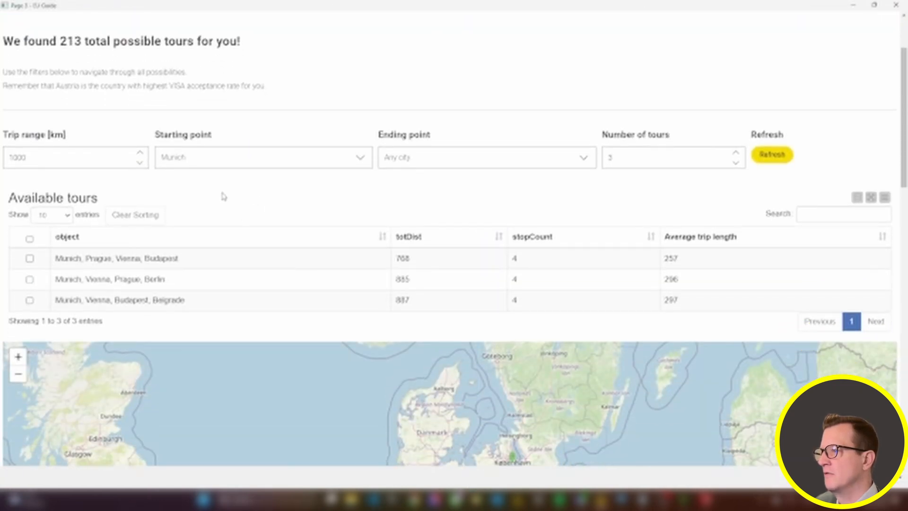
left_click(360, 157)
left_click(303, 203)
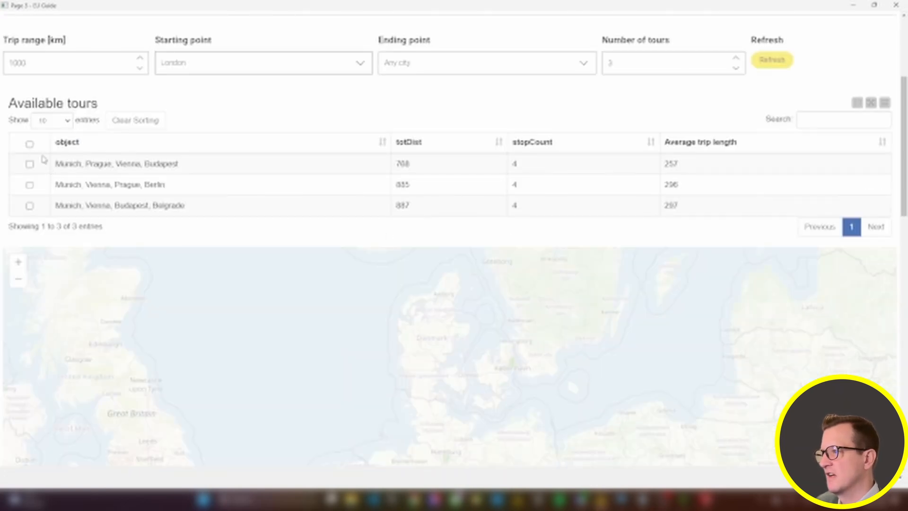
Step: Examine the London tours on the map, the circular graph and the source-target graph, and close the EU Guide view
scroll(905, 159, "down", 6)
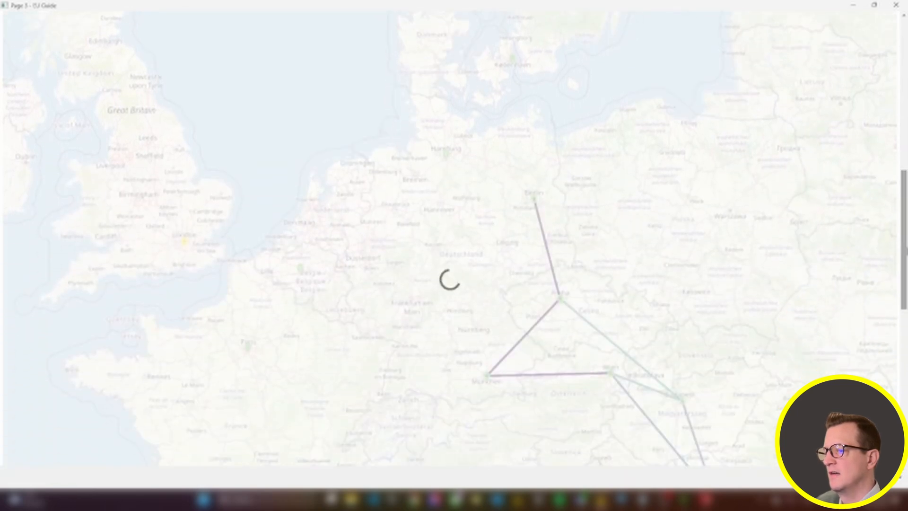
scroll(454, 236, "down", 5)
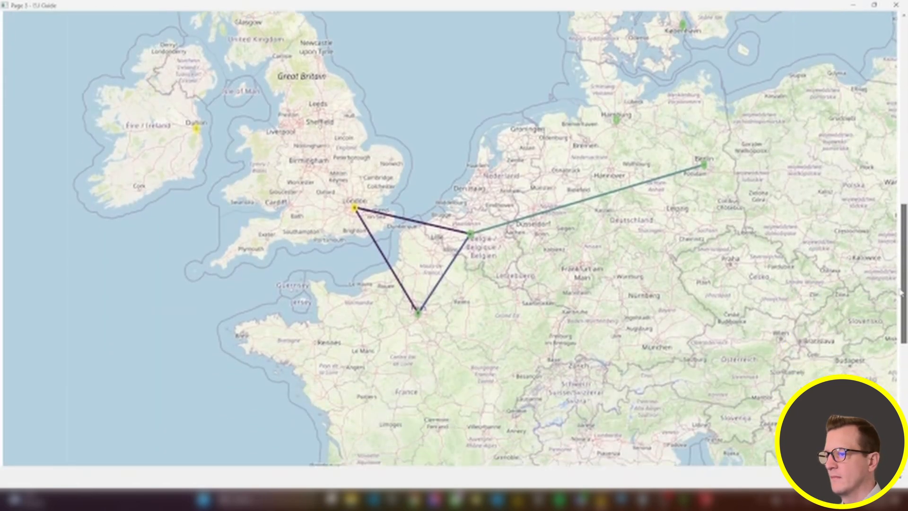
scroll(454, 237, "down", 5)
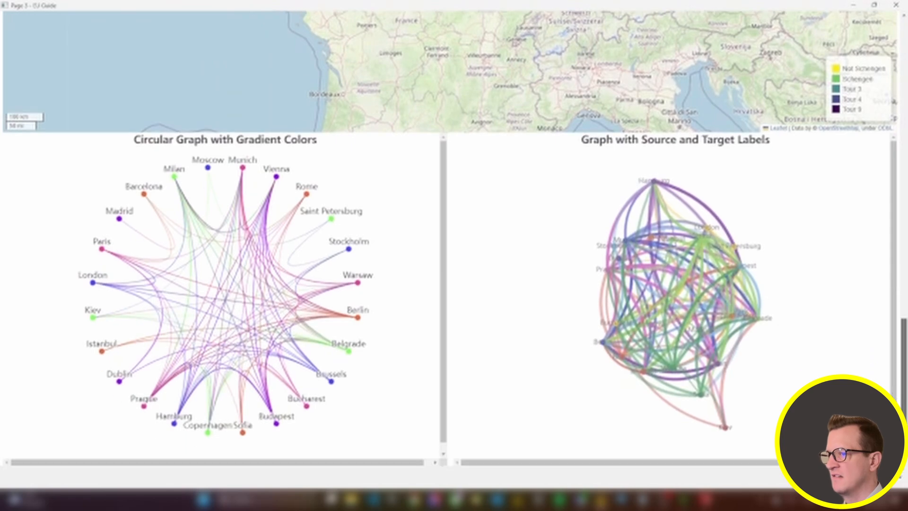
scroll(454, 236, "up", 7)
scroll(454, 236, "up", 10)
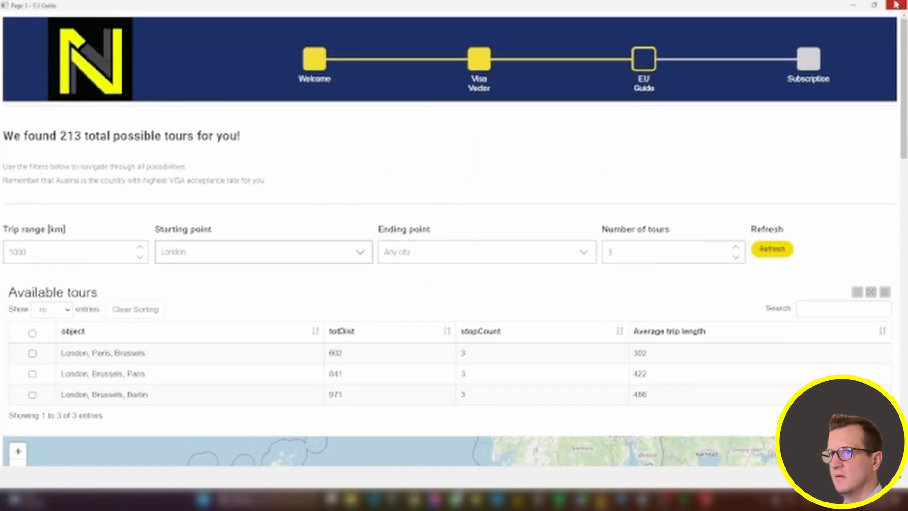
left_click(895, 5)
Step: Open the Page 4 - Subscription view to inspect the PDF report sign-up form
mouse_move(523, 308)
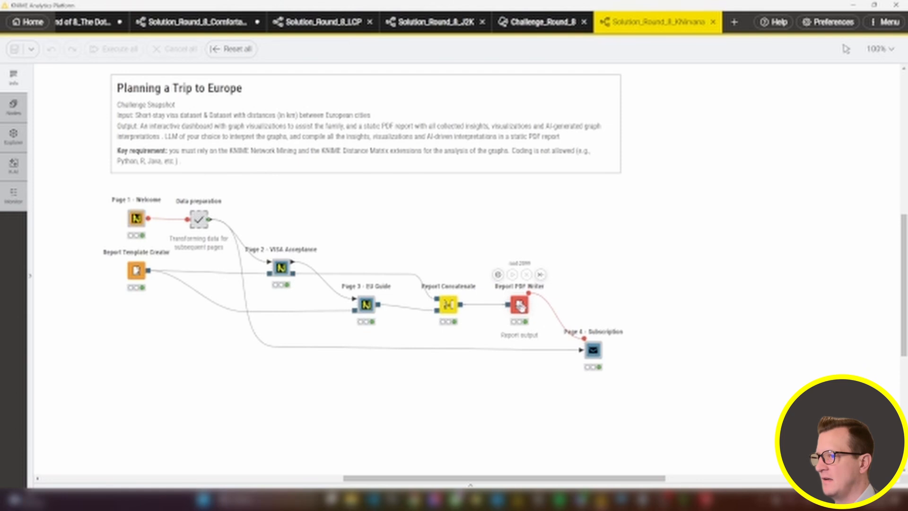
left_click(593, 350)
left_click(622, 320)
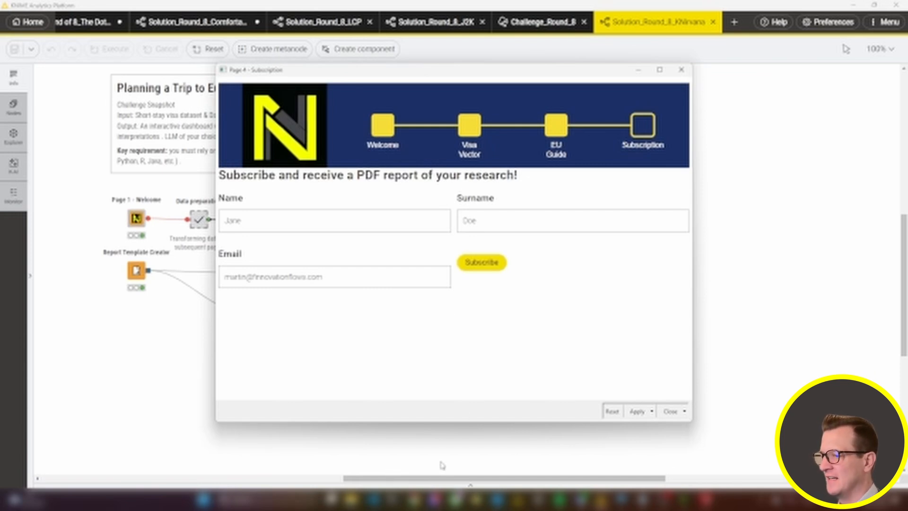
Step: Switch to Outlook, read the KNirvana welcome mail's country acceptance rates, and close both the mail and the subscription view
mouse_move(494, 506)
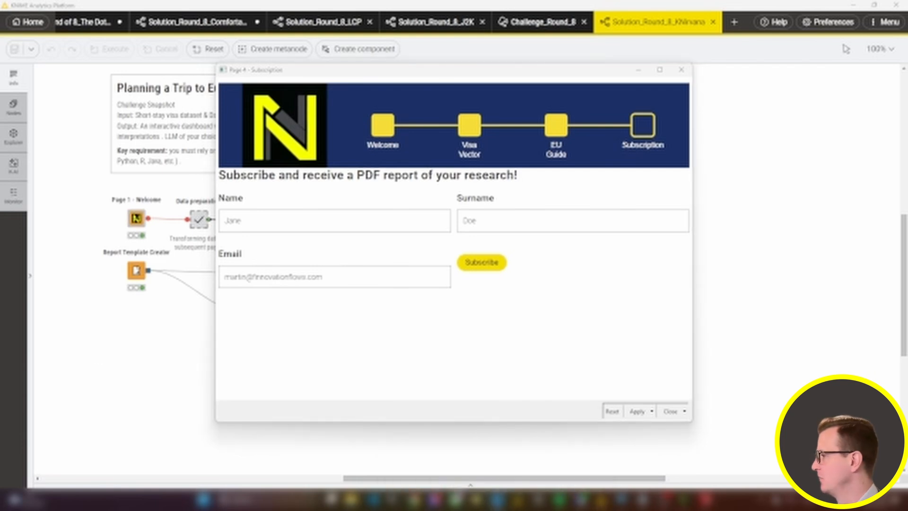
key("alt+Tab")
left_click(598, 96)
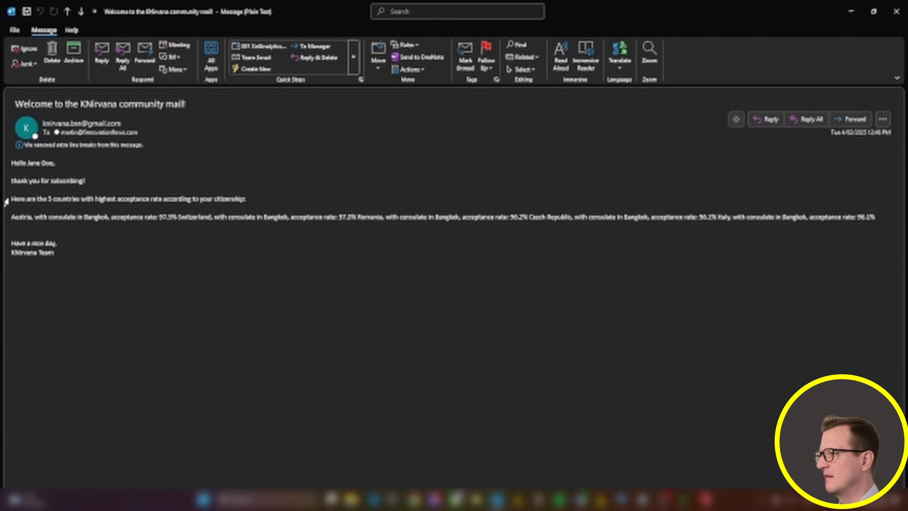
left_click_drag(11, 198, 877, 216)
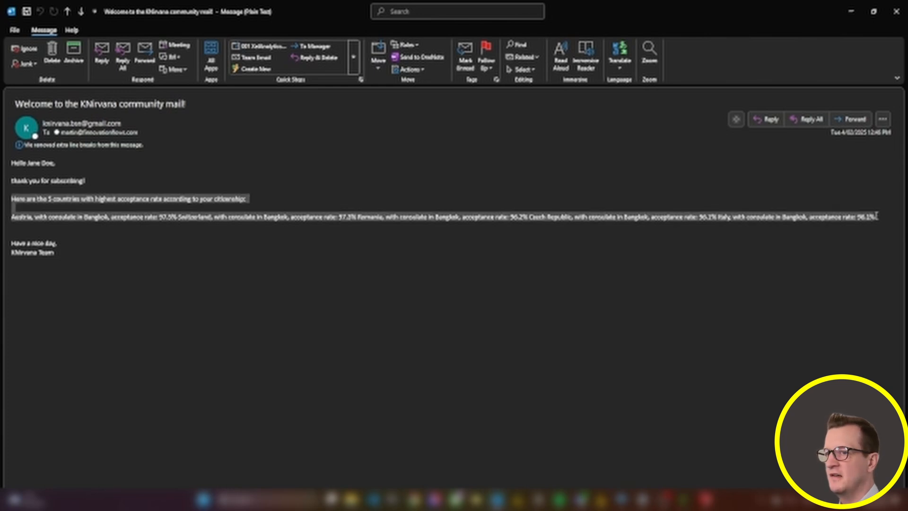
left_click(377, 286)
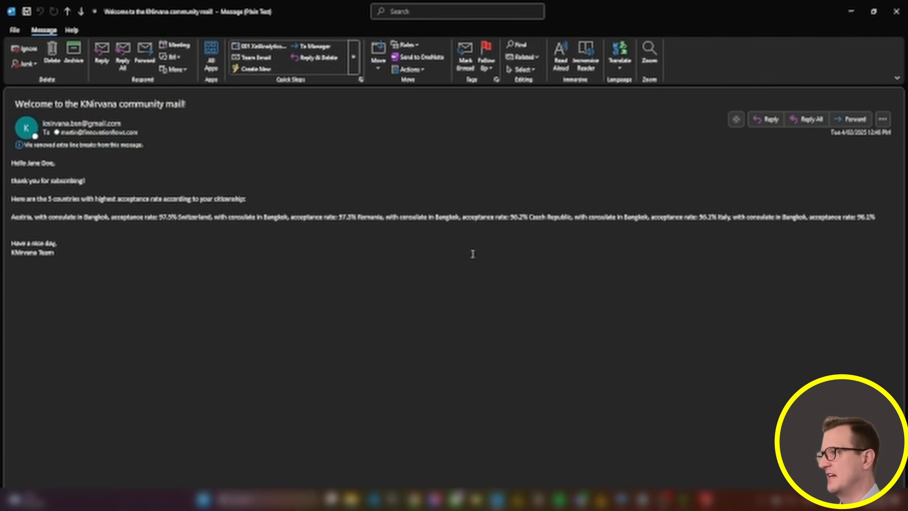
left_click(898, 18)
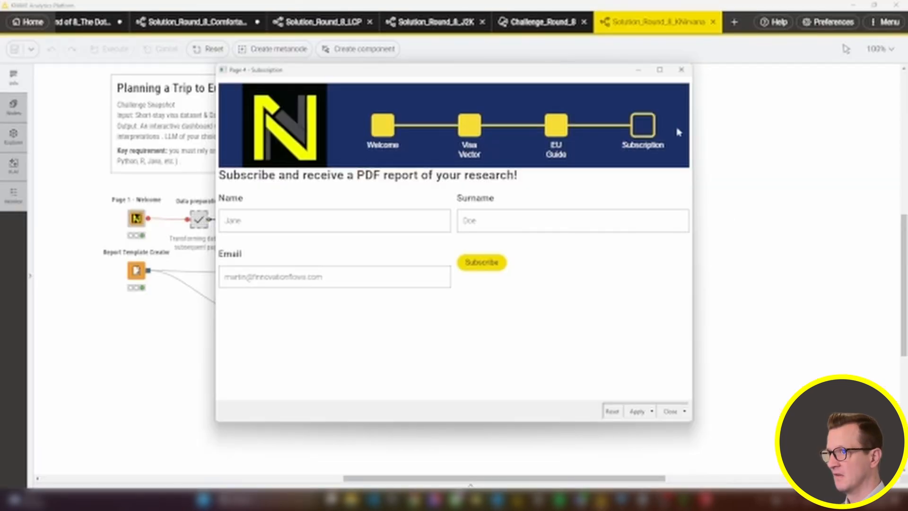
left_click(680, 71)
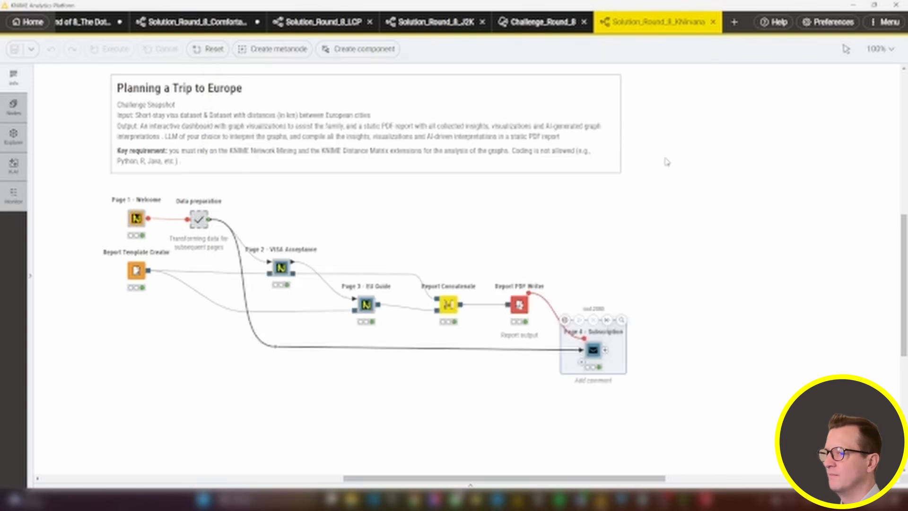
Step: Switch to PDF-XChange Editor and review the KNirvana PDF report's visa charts, network graph and tours page
mouse_move(708, 502)
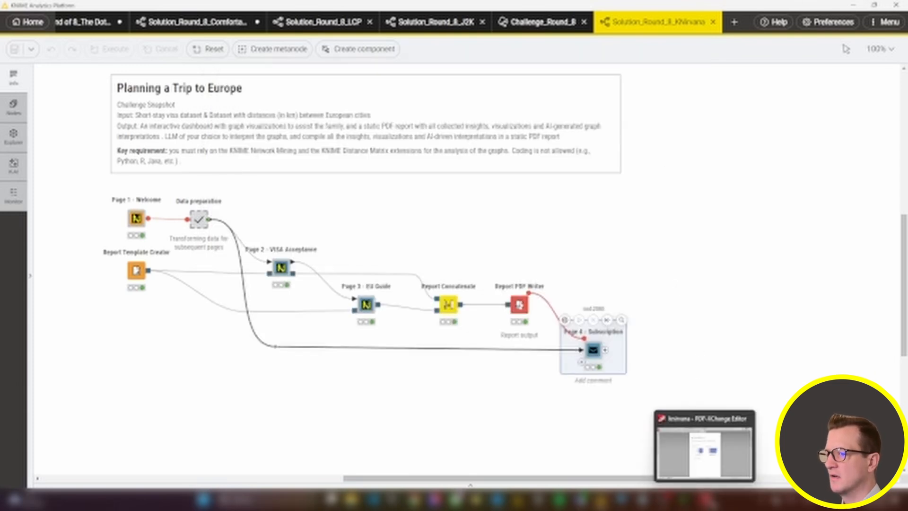
left_click(705, 447)
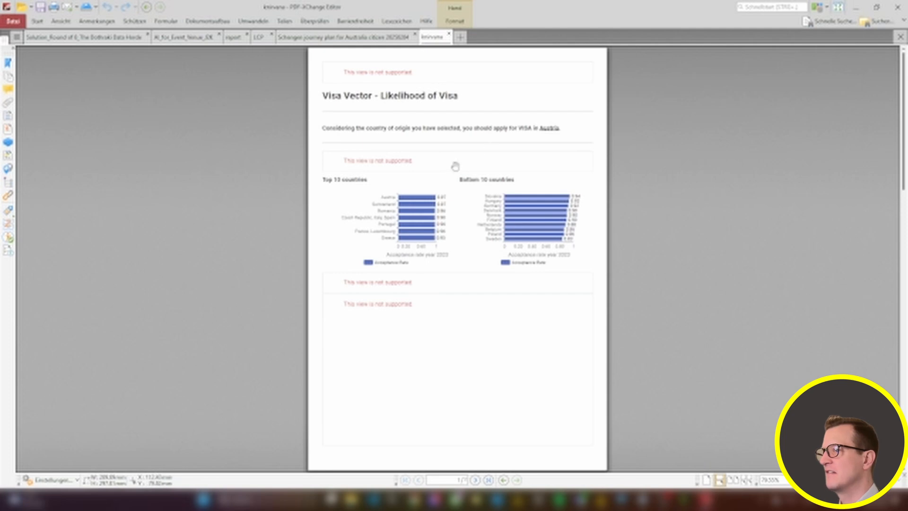
scroll(458, 219, "down", 12)
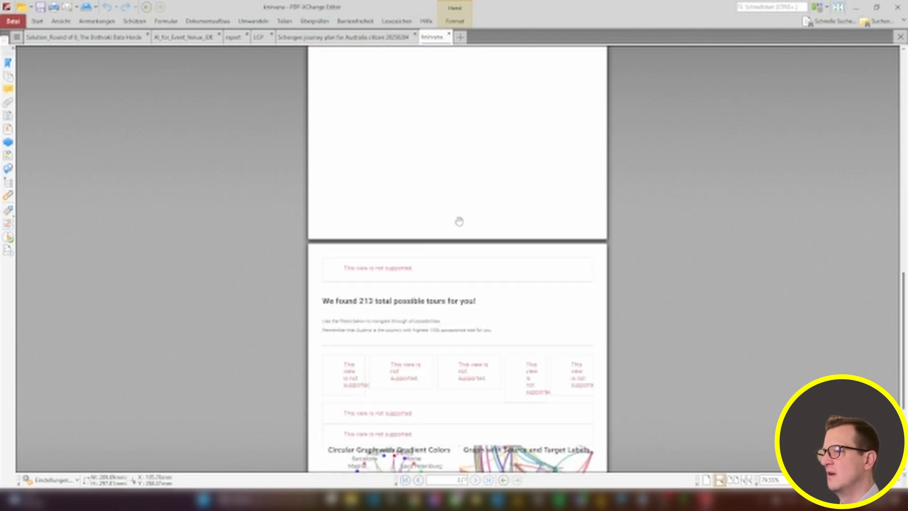
scroll(458, 220, "down", 5)
scroll(459, 220, "up", 9)
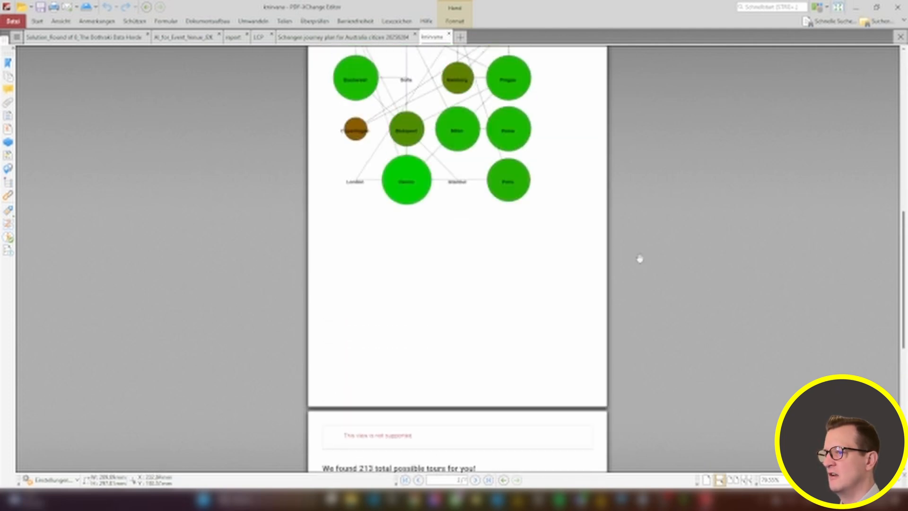
scroll(639, 259, "up", 10)
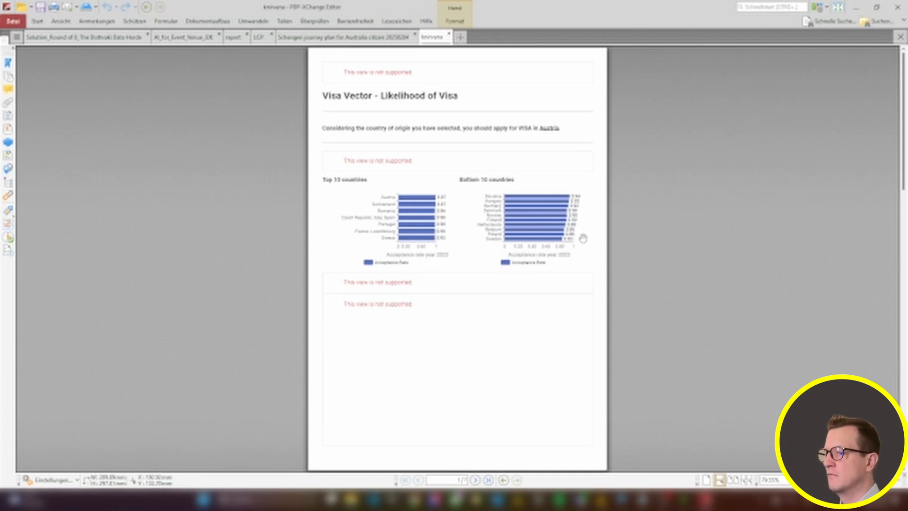
scroll(518, 340, "down", 1)
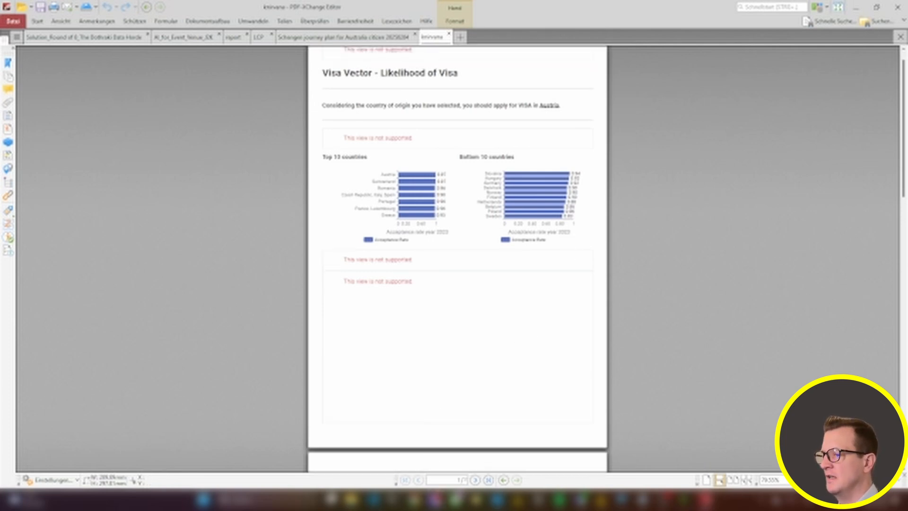
Step: Switch to the browser, return to the Round of 8 community voting post, and vote for The Guascoons in Group 3
left_click(439, 502)
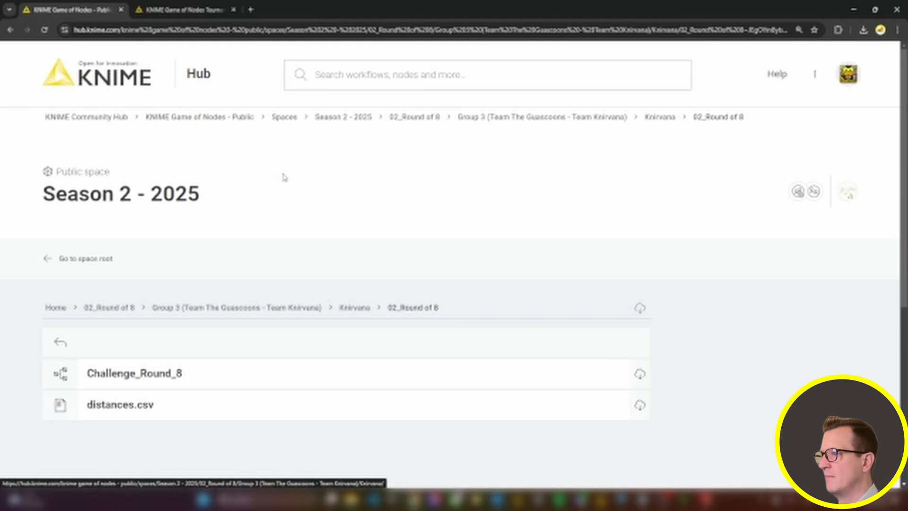
left_click(10, 30)
left_click(9, 30)
left_click(9, 30)
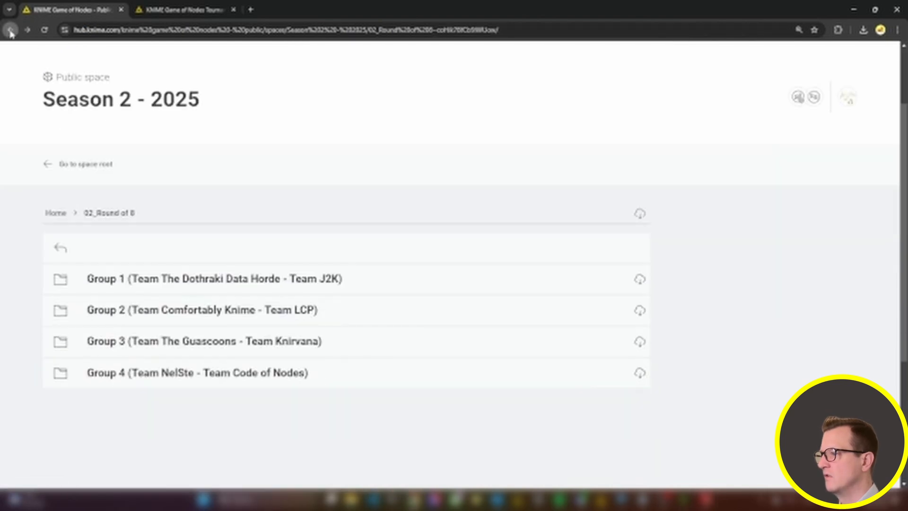
left_click(9, 30)
left_click(9, 30)
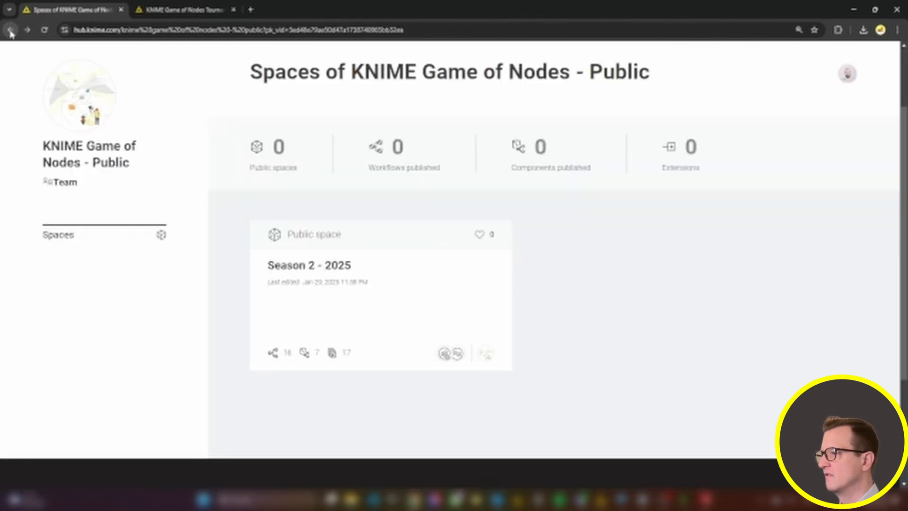
left_click(9, 30)
scroll(512, 330, "down", 10)
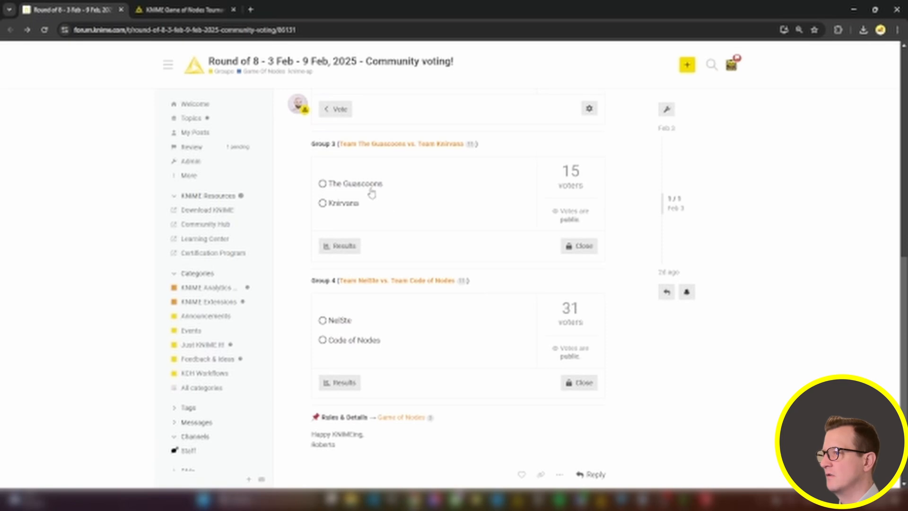
left_click(365, 184)
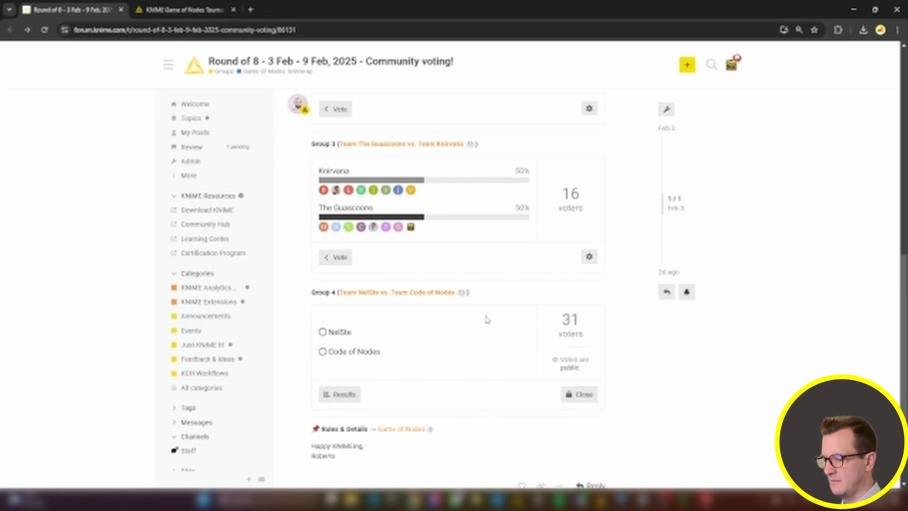
Step: Switch to KNIME Analytics Platform and review the NelSte workflow's challenge text, approach annotations, node layout and description
key("alt+Tab")
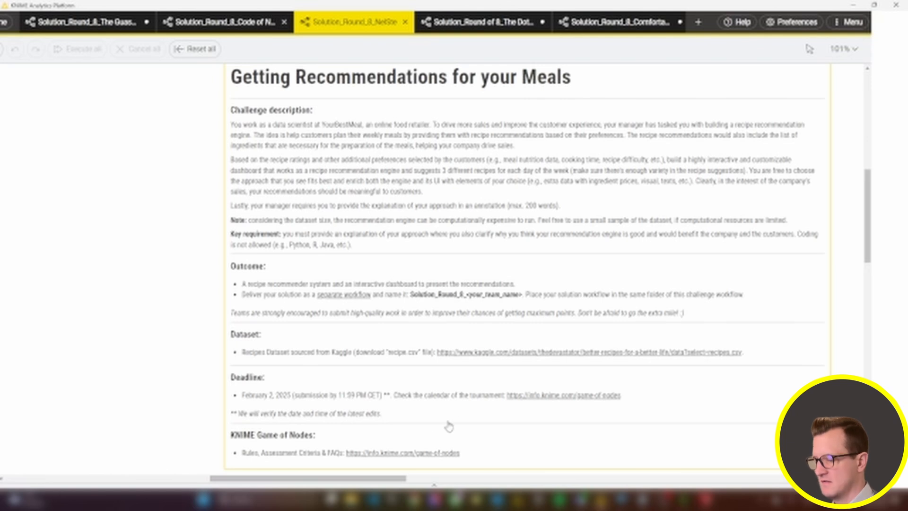
mouse_move(401, 481)
left_mouse_down()
mouse_move(482, 470)
mouse_move(540, 429)
left_mouse_up()
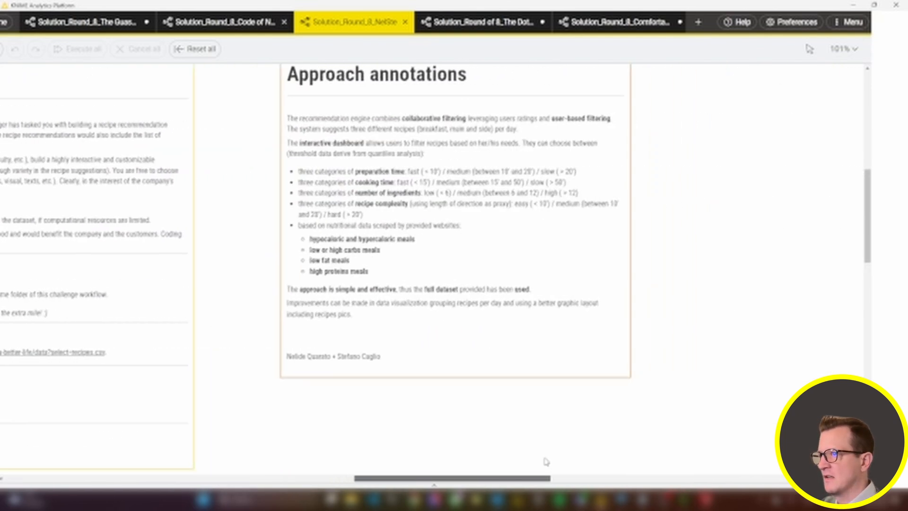
scroll(458, 404, "up", 1)
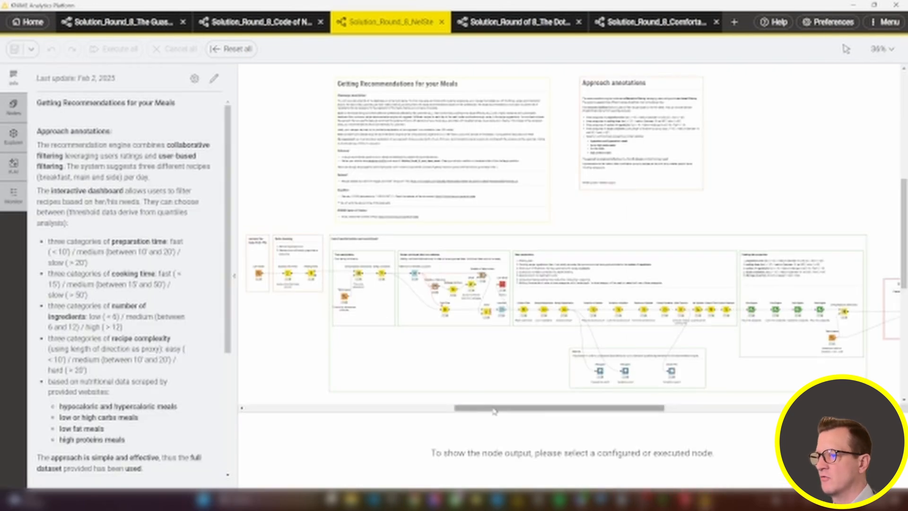
left_click_drag(494, 407, 550, 407)
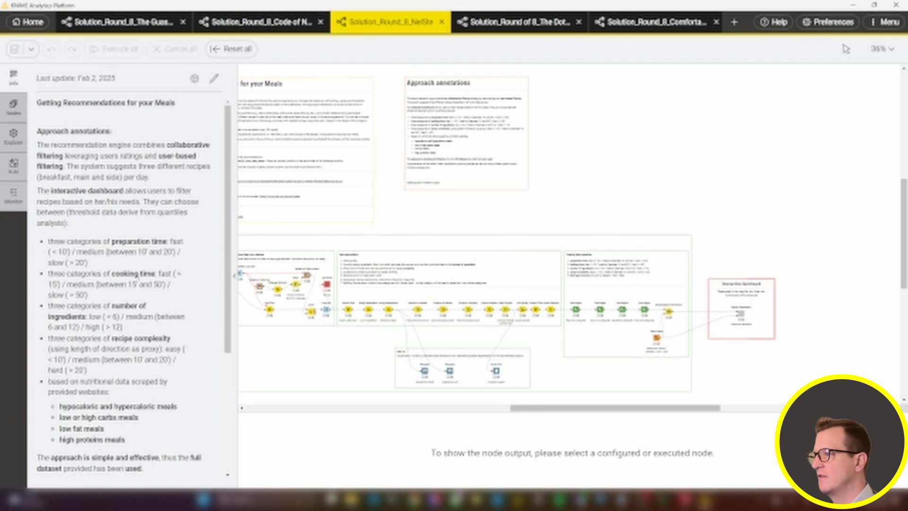
scroll(156, 283, "down", 2)
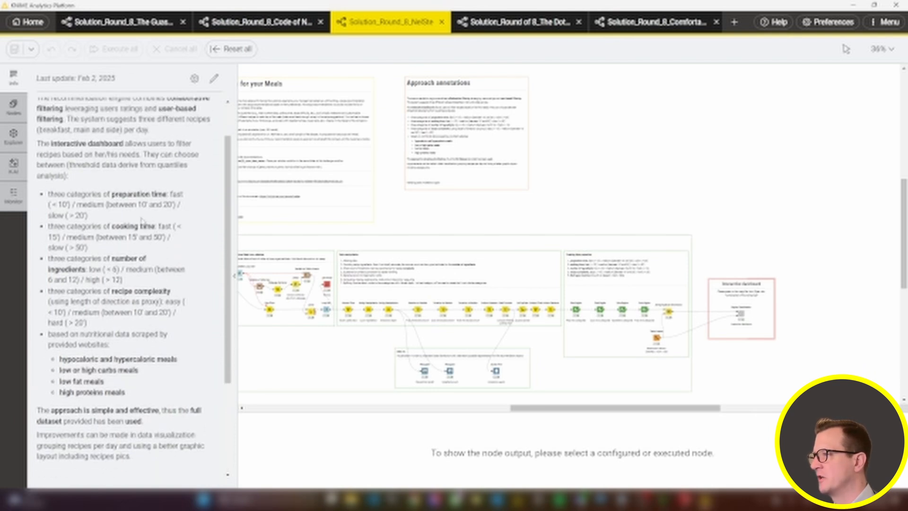
scroll(152, 273, "down", 4)
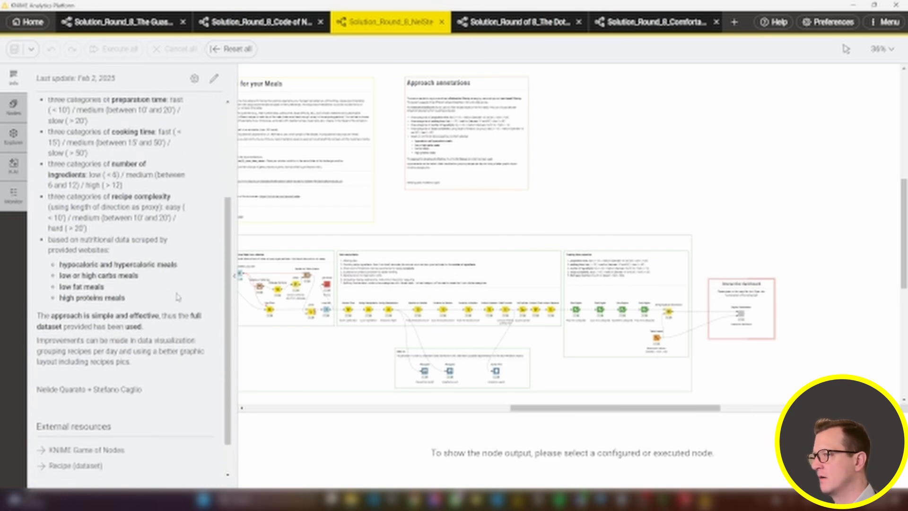
Step: Open the interactive view of the NelSte workflow's Engine Visualization component
left_click(751, 311)
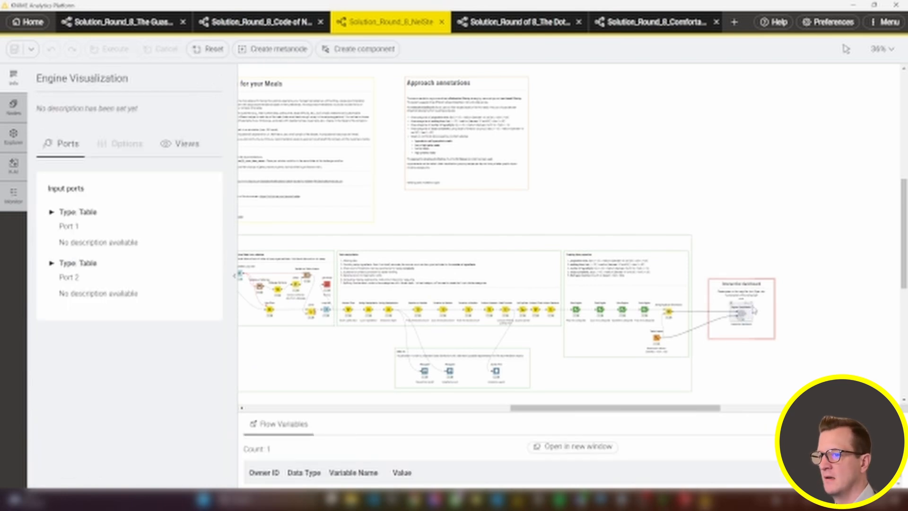
key("F10")
left_click(671, 70)
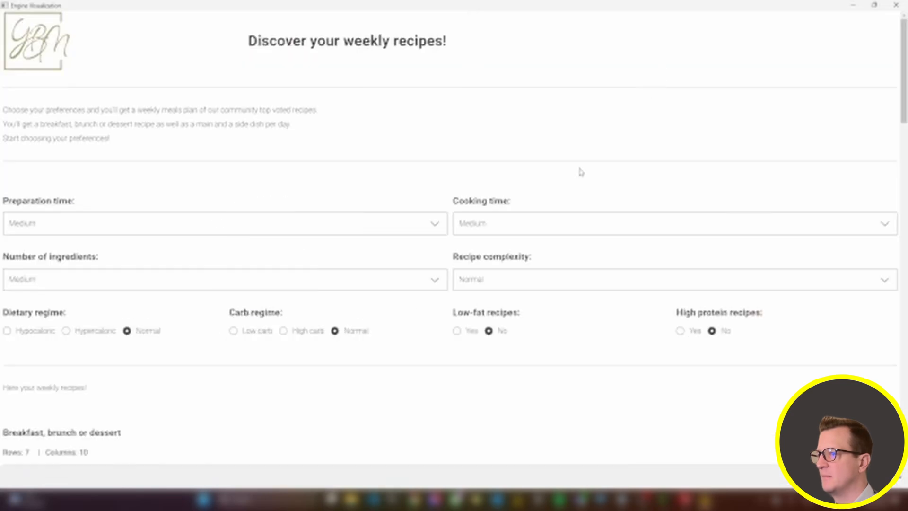
Step: Try a Slow preparation time, and set both the cooking time and the preparation time to Fast
left_click(403, 226)
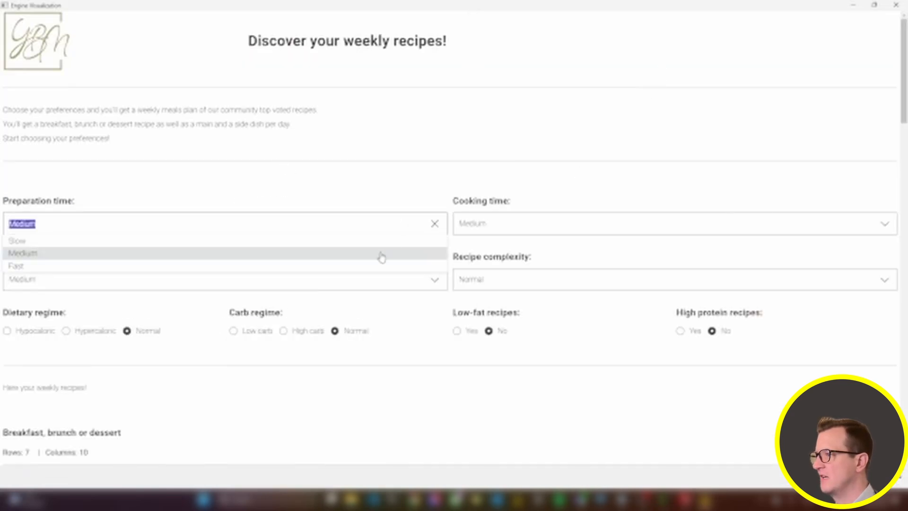
left_click(371, 242)
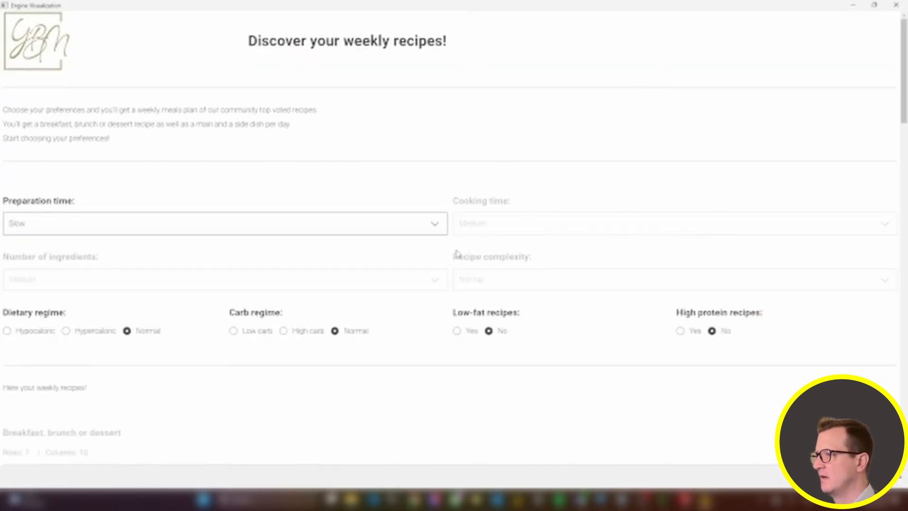
left_click(569, 234)
left_click(535, 265)
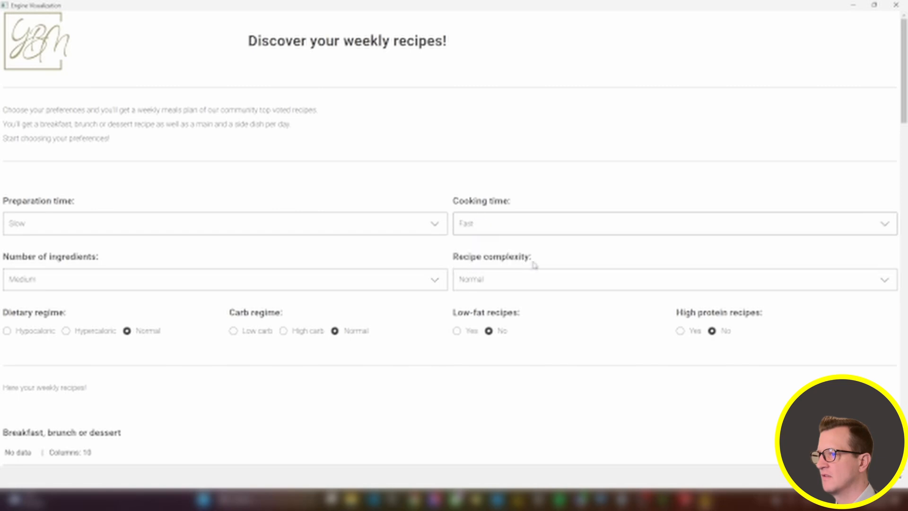
left_click(416, 224)
left_click(290, 267)
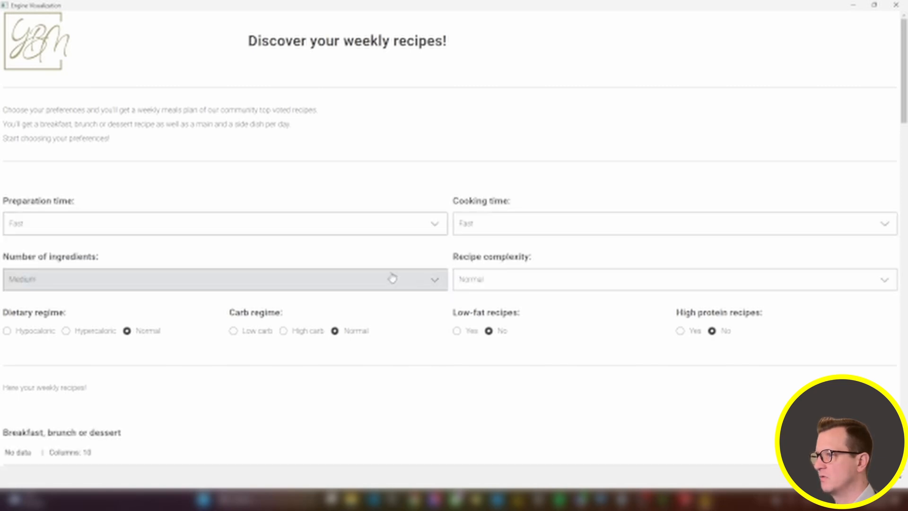
Step: Set the number of ingredients to Few (6 or less) and the recipe complexity to Easy
left_click(355, 285)
left_click(232, 308)
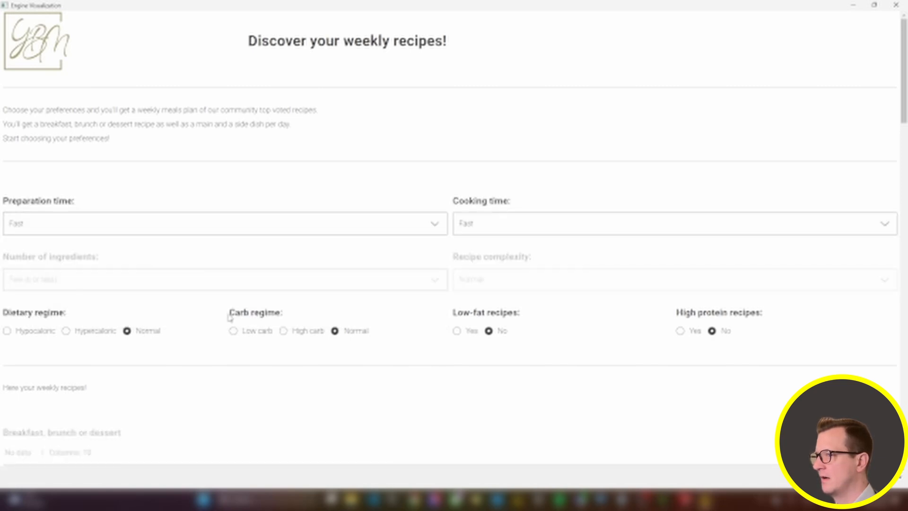
left_click(532, 287)
left_click(513, 313)
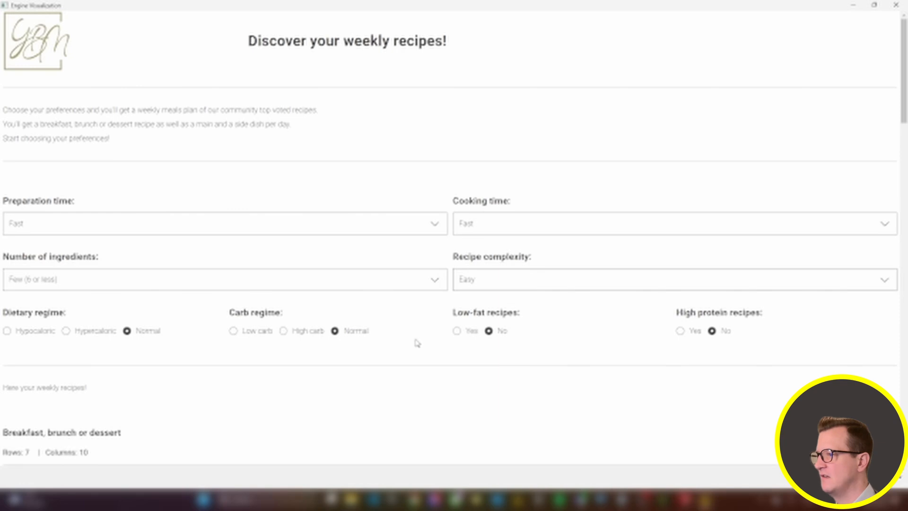
Step: Choose the Hypercaloric dietary regime and review the weekly recipe tables
scroll(417, 343, "down", 3)
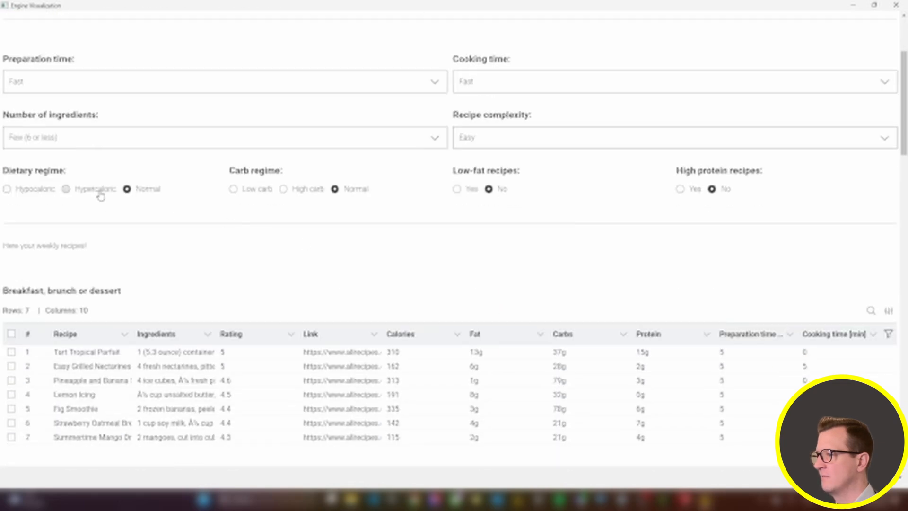
left_click(77, 193)
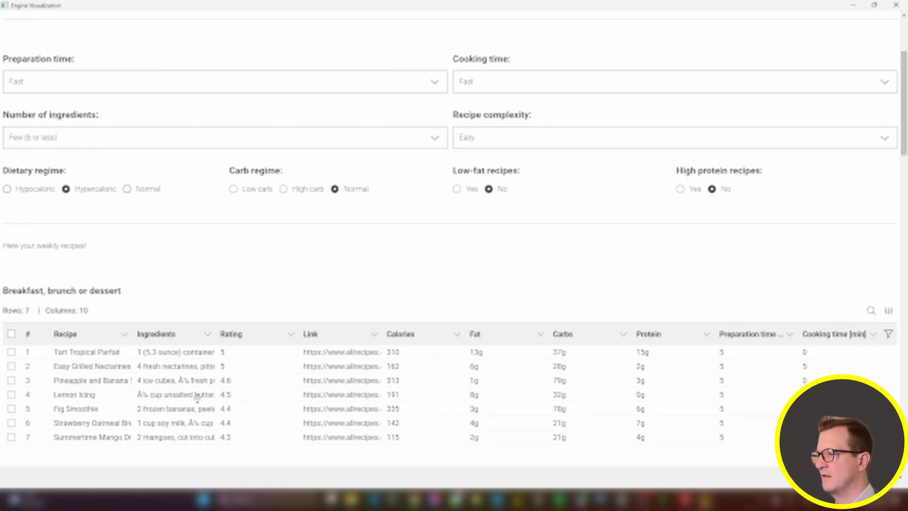
scroll(211, 368, "down", 1)
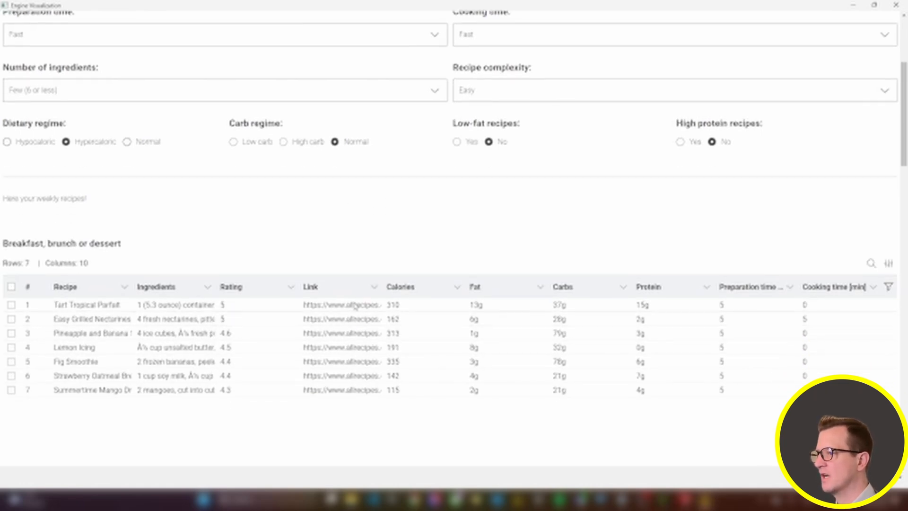
scroll(397, 309, "down", 5)
scroll(396, 310, "up", 10)
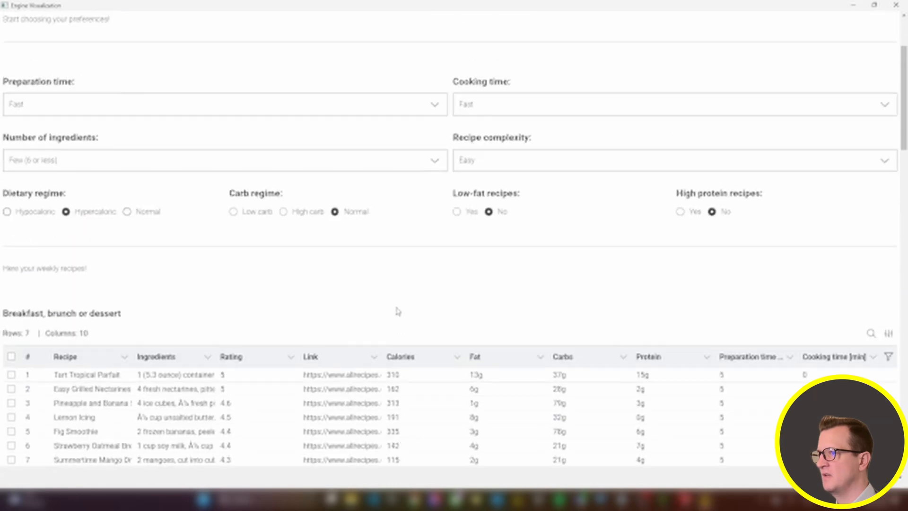
scroll(592, 333, "down", 4)
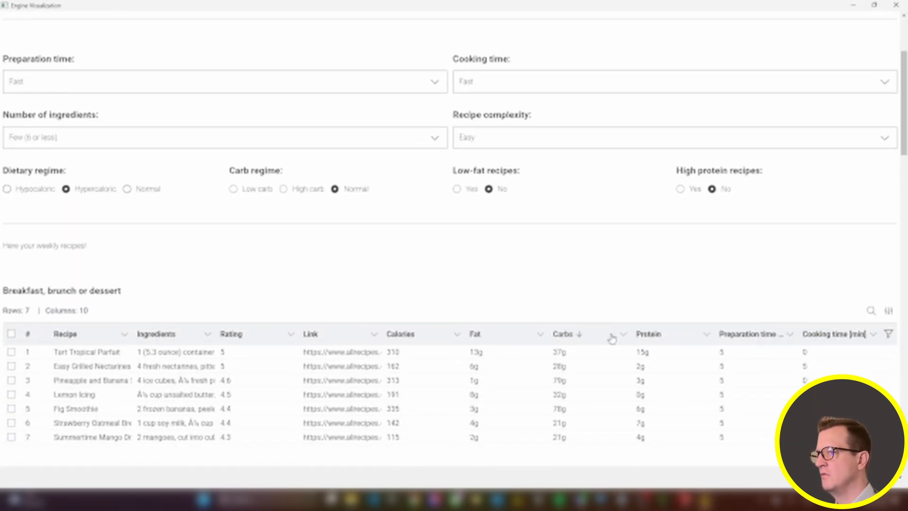
scroll(727, 296, "up", 3)
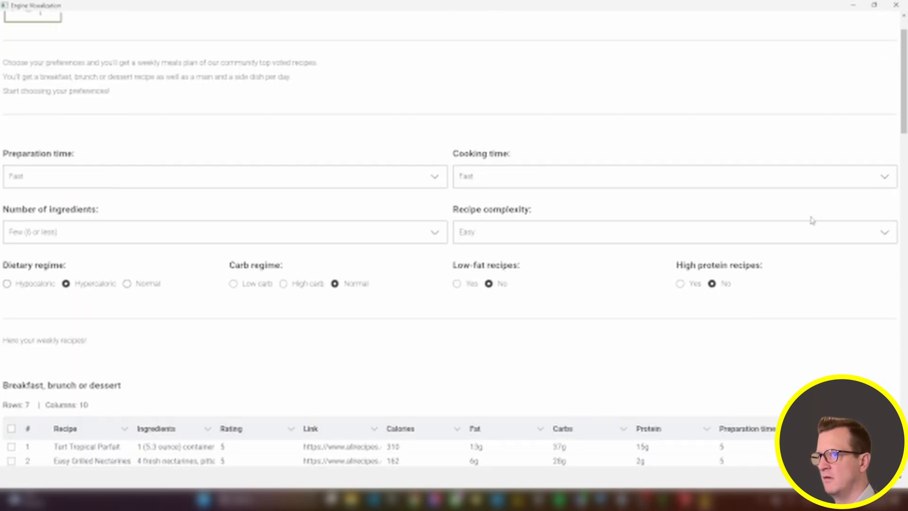
Step: Close the NelSte view, go to the Code of Nodes workflow, dismiss its load warning, and open its recipe recommendation dashboard
left_click(898, 6)
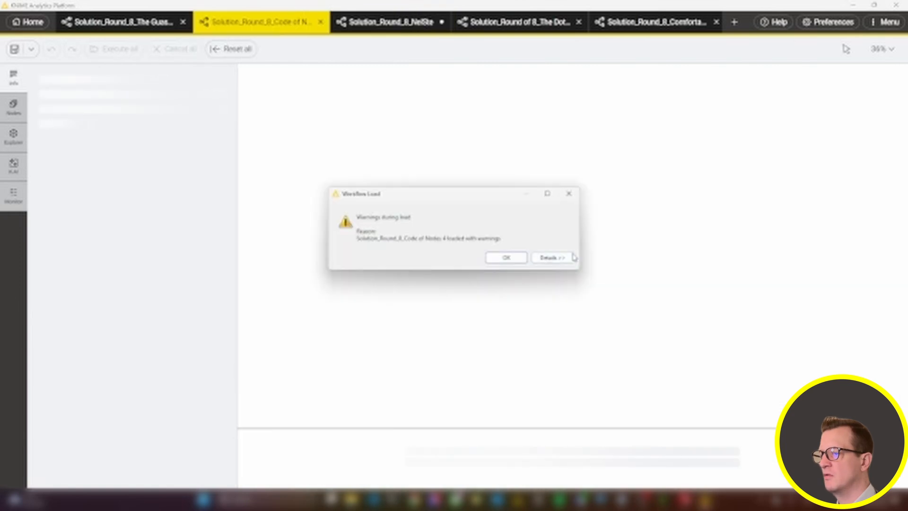
left_click(520, 257)
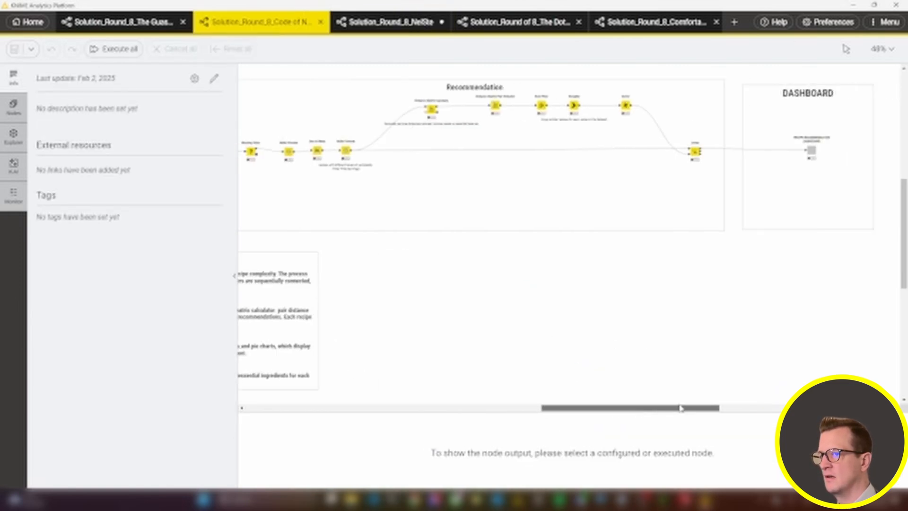
left_click_drag(667, 407, 708, 404)
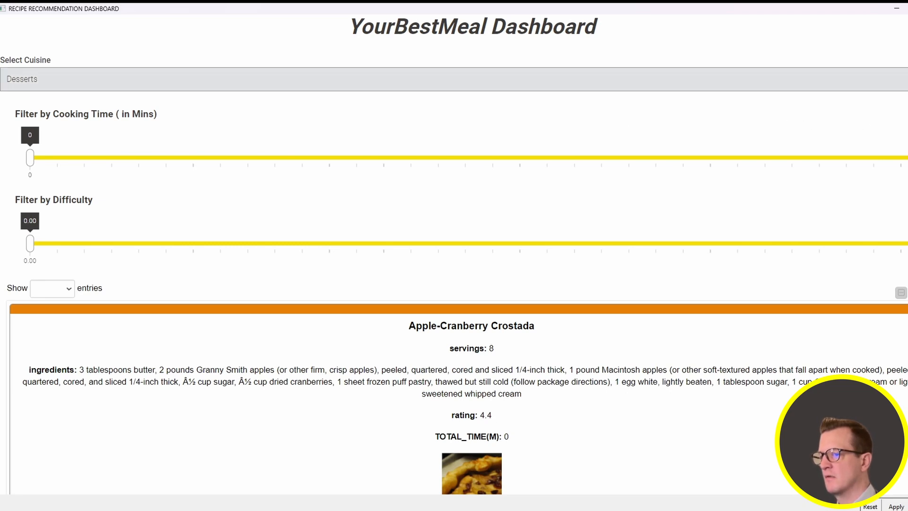
Step: Filter the recipes to the Everyday Cooking cuisine with a maximum cooking time of 60 minutes and a maximum difficulty of 22.30
left_click(591, 80)
scroll(514, 136, "down", 2)
scroll(403, 140, "down", 1)
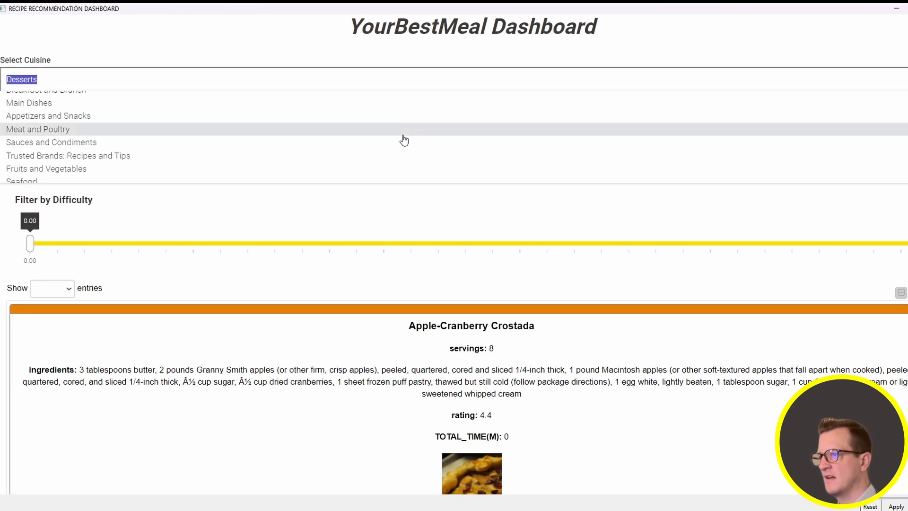
scroll(404, 140, "down", 3)
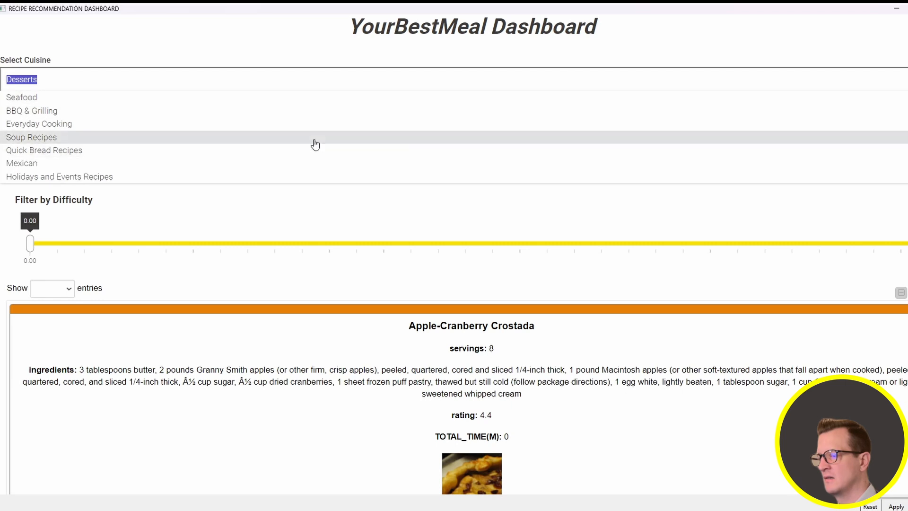
left_click(251, 126)
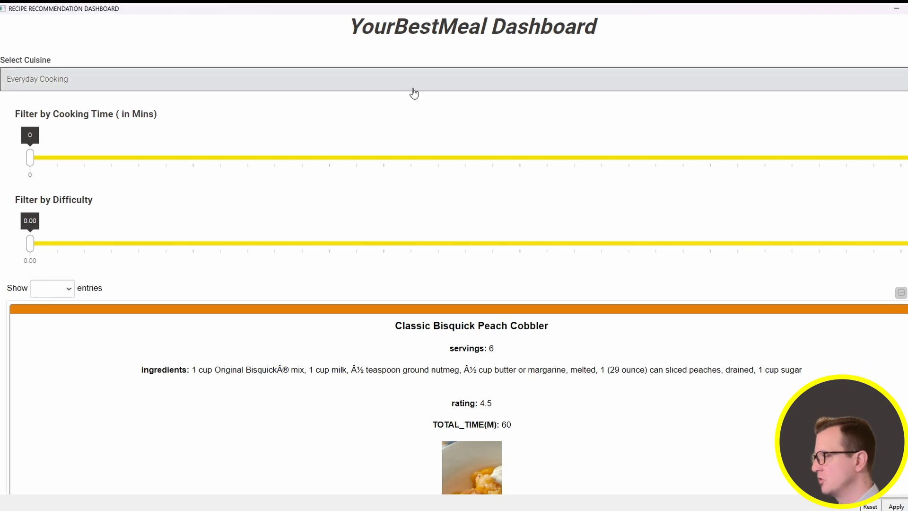
left_click_drag(900, 158, 79, 147)
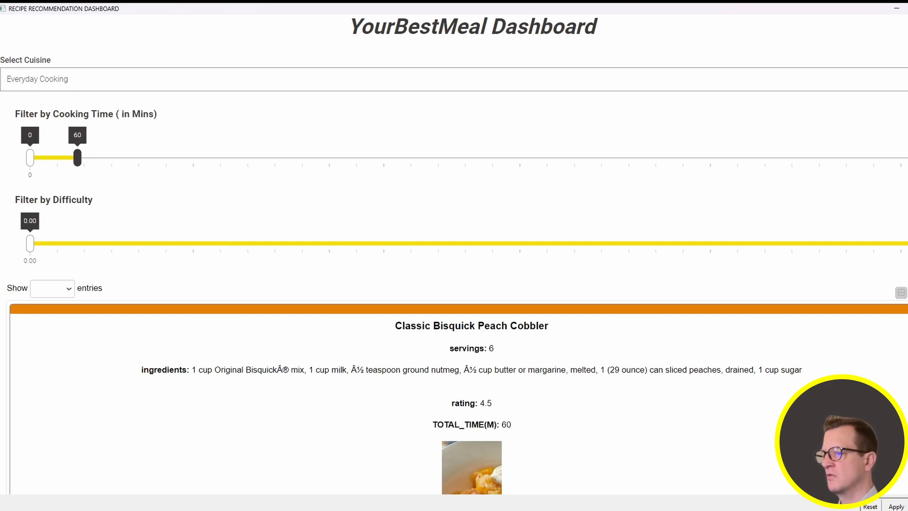
left_click_drag(905, 243, 357, 244)
Step: Browse the filtered recipe cards, checking the second results page and returning to the first
scroll(679, 300, "down", 8)
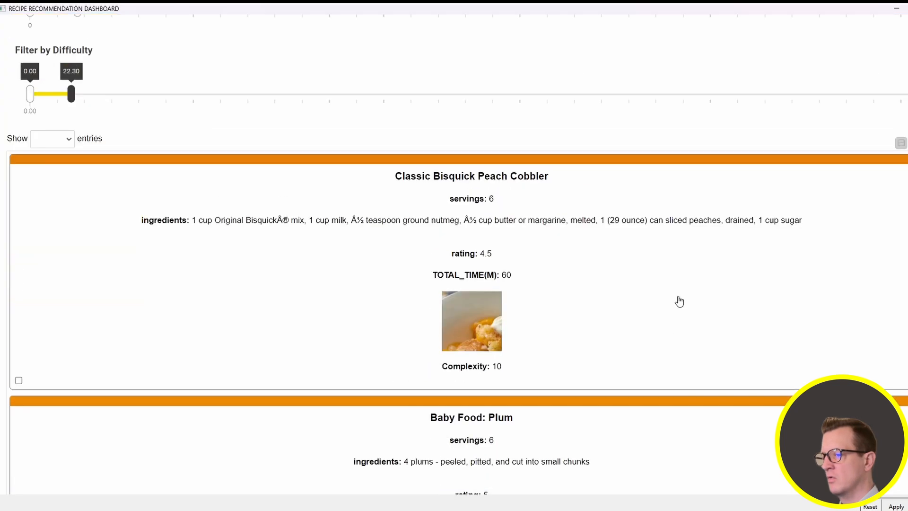
scroll(564, 213, "down", 2)
scroll(564, 214, "down", 5)
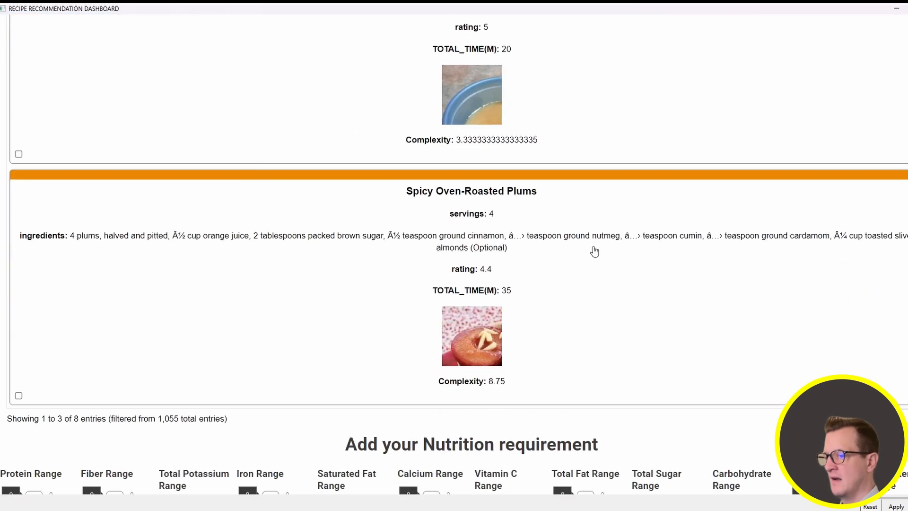
left_click(873, 338)
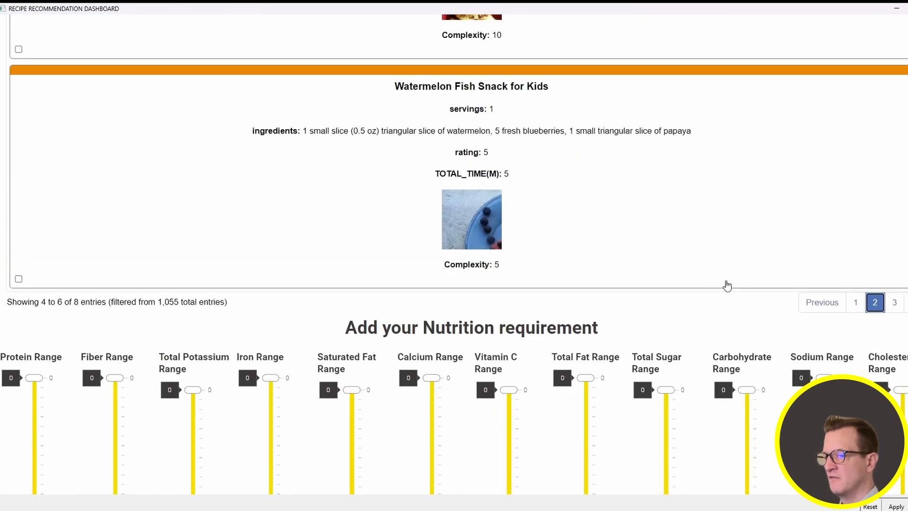
left_click(856, 303)
scroll(660, 309, "down", 1)
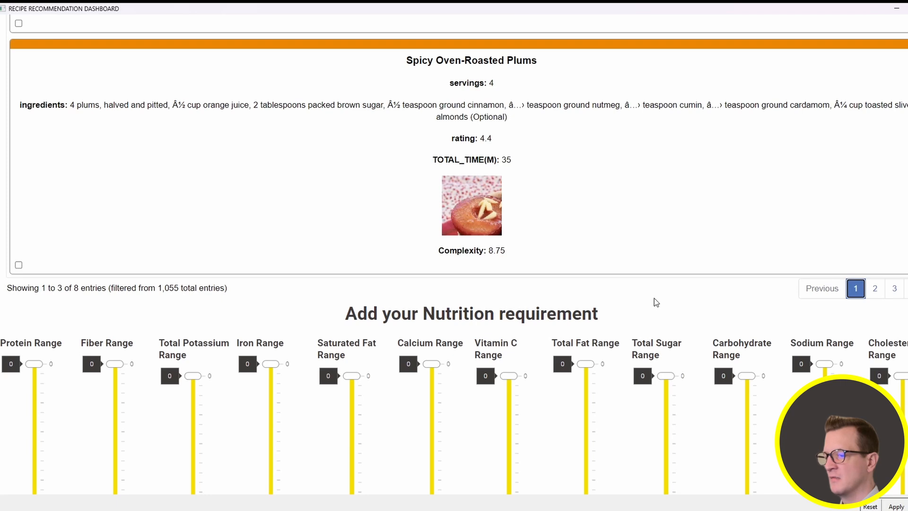
Step: Try out the Protein Range filter in the nutrition requirements, checking the recipe cards, and limit its maximum to 20
scroll(656, 302, "down", 3)
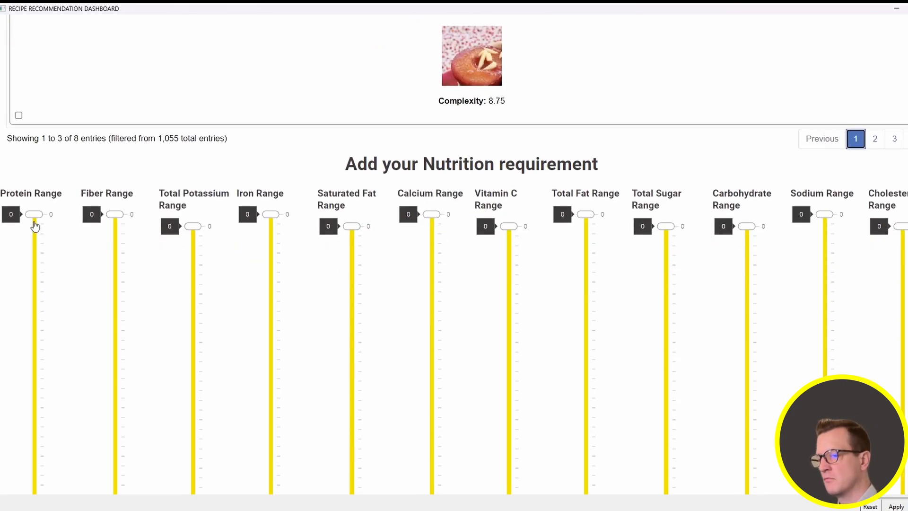
left_click_drag(34, 214, 33, 257)
scroll(412, 309, "up", 7)
scroll(413, 308, "down", 5)
scroll(87, 364, "down", 7)
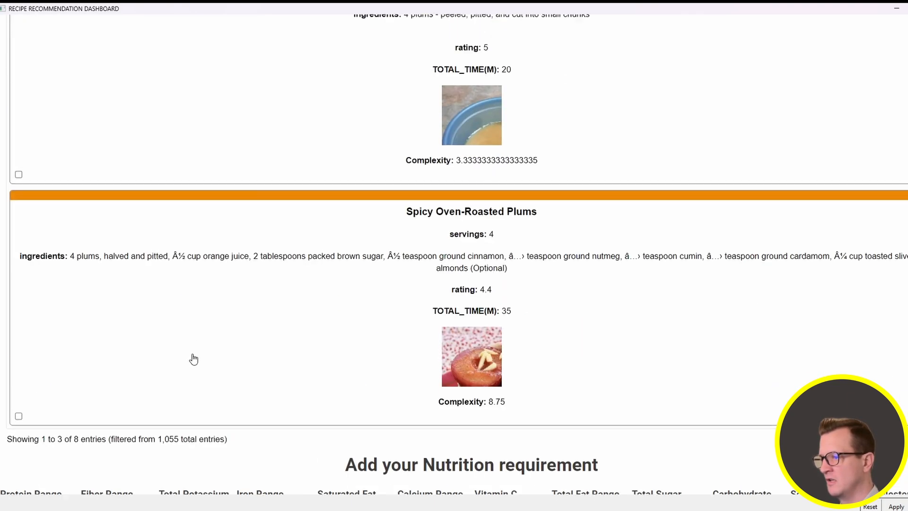
scroll(193, 359, "down", 7)
left_click_drag(33, 466, 43, 238)
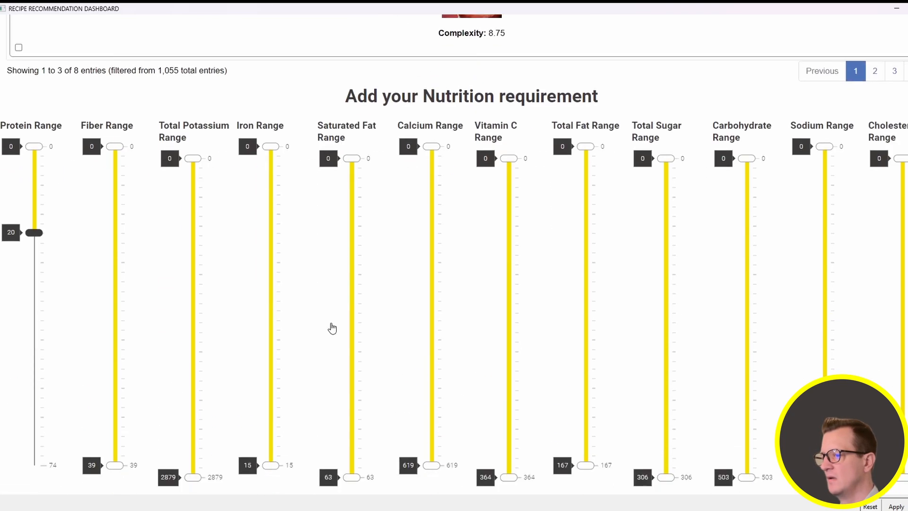